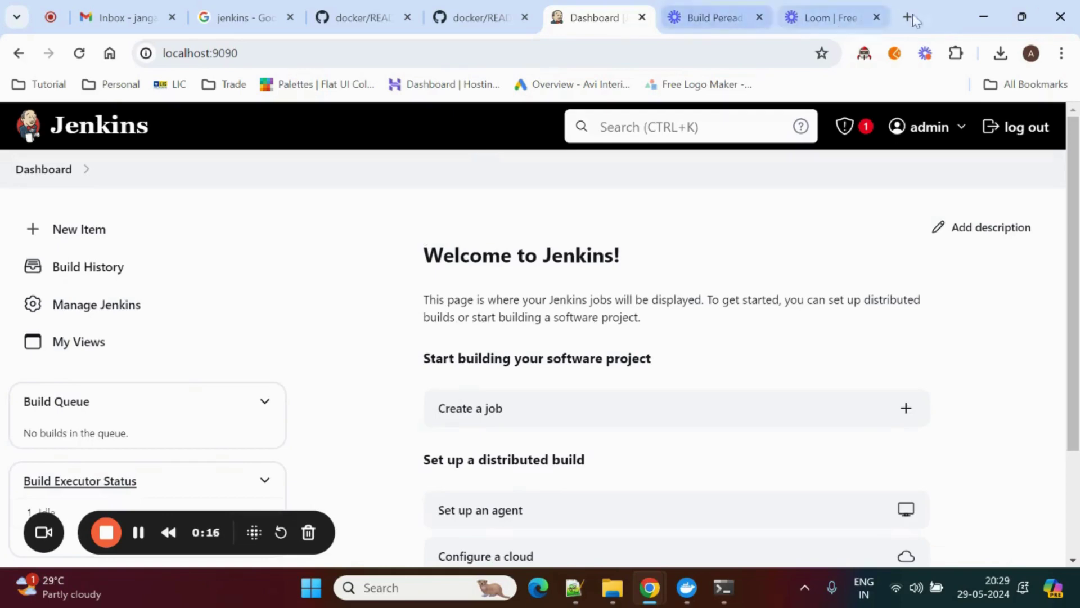
# Step: Search Google Images in a new browser tab for "jenkins upstream and downstream jobs"
pyautogui.click(914, 16)
pyautogui.write('jenki')
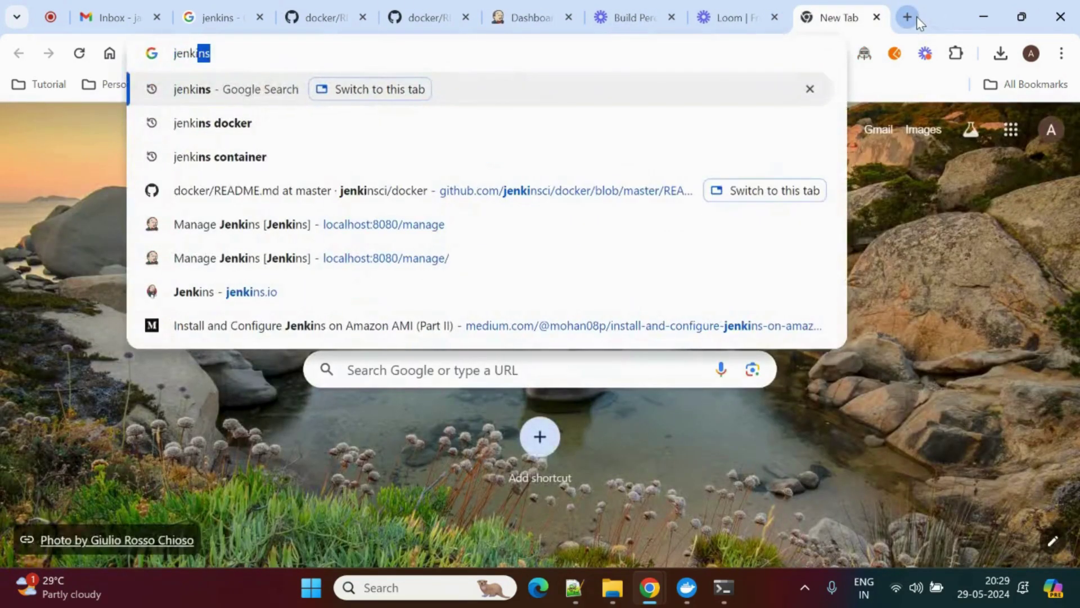
pyautogui.write('ns up')
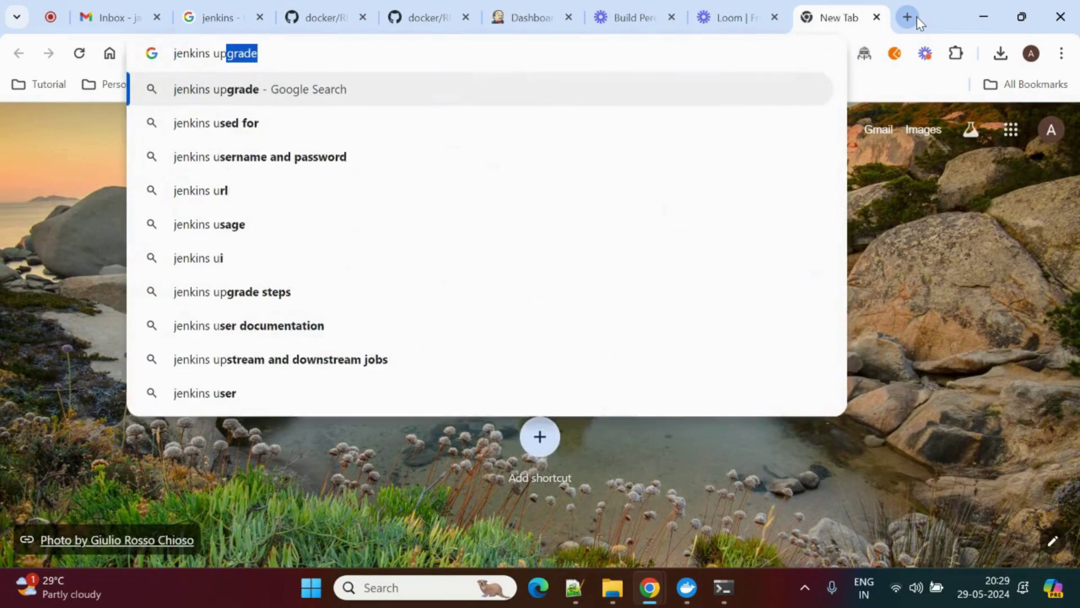
pyautogui.write('st')
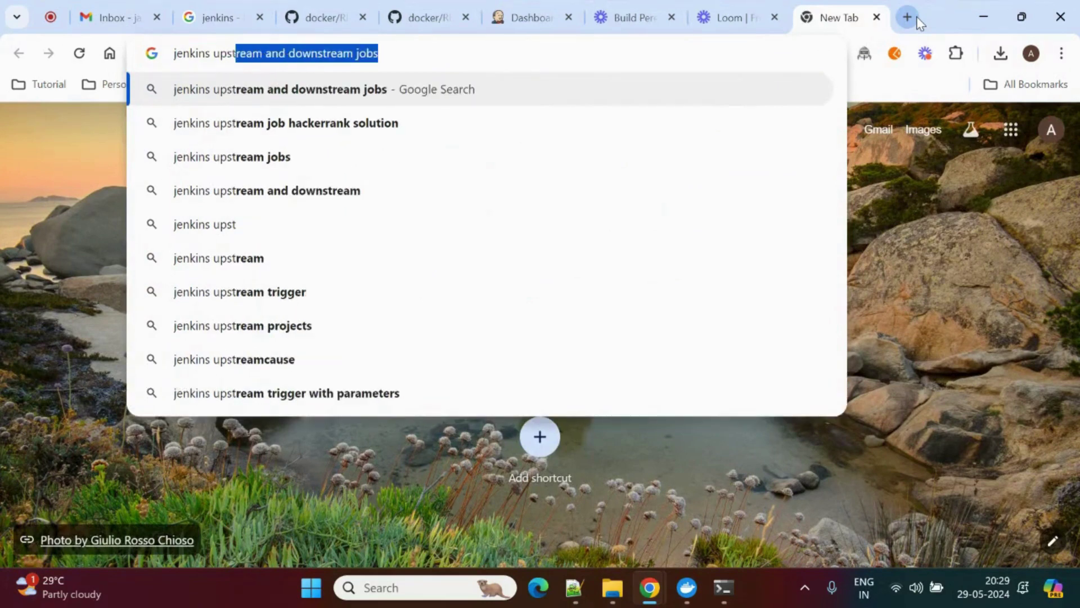
pyautogui.press('Return')
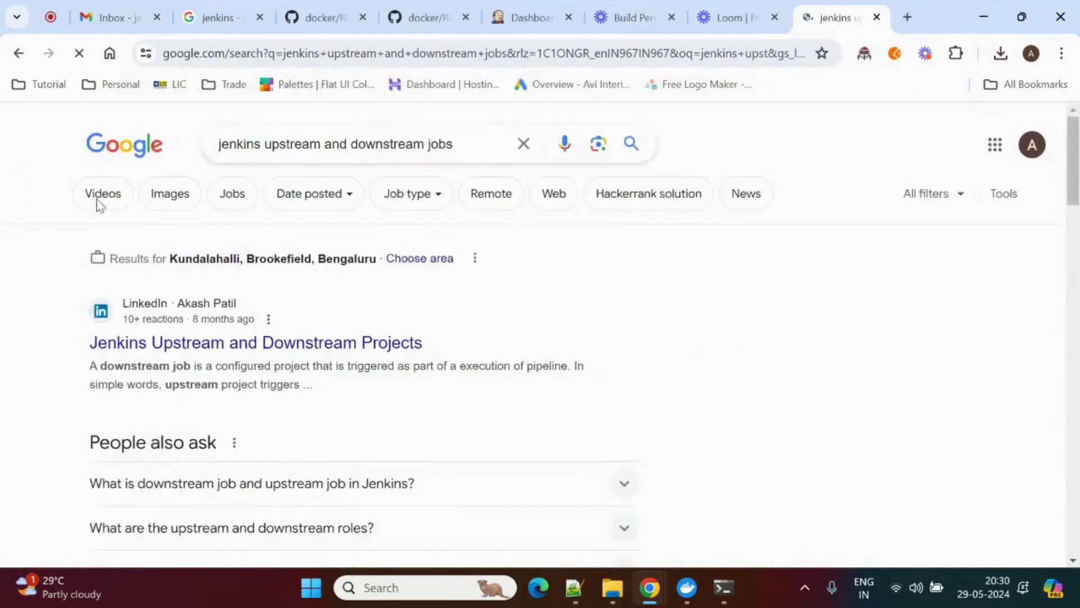
pyautogui.click(147, 206)
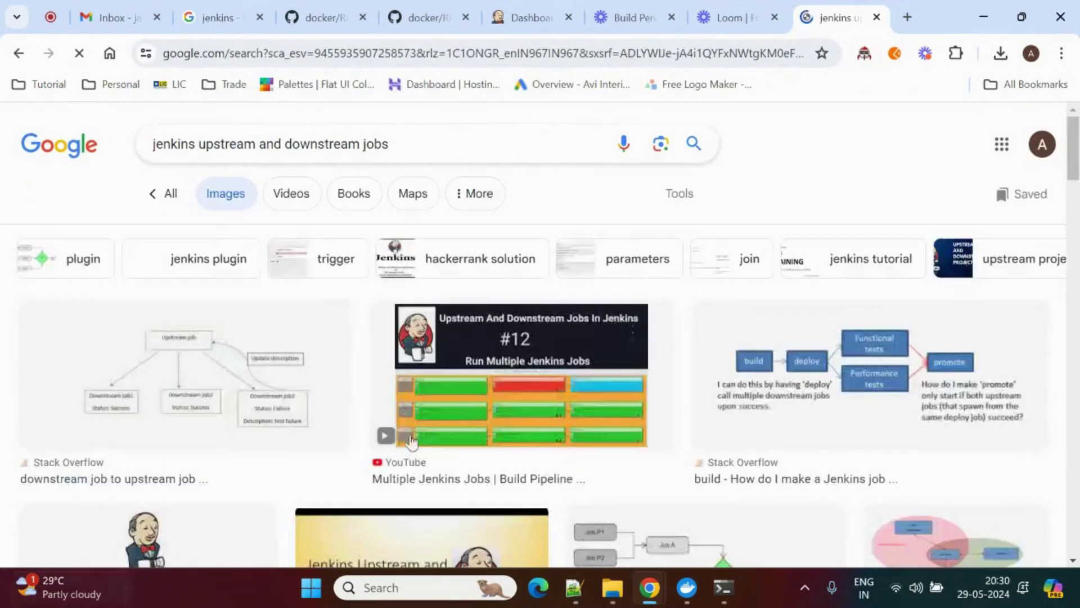
# Step: Open the Stack Overflow question behind the build, deploy, tests and promote diagram, dismiss the sign-in prompt and examine the job flow
pyautogui.scroll(-6, 652, 333)
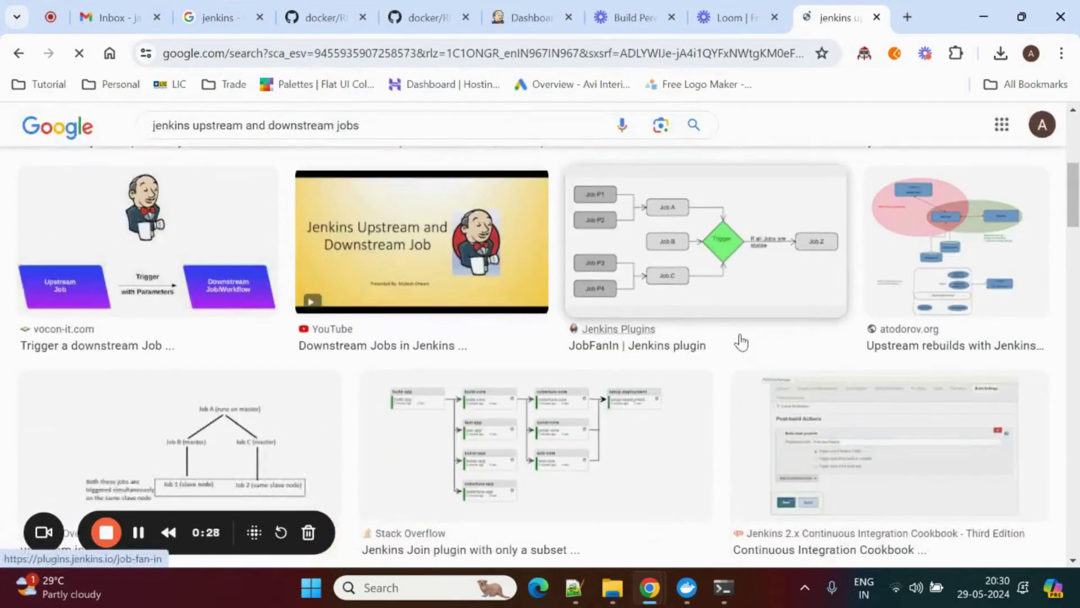
pyautogui.scroll(3, 741, 341)
pyautogui.scroll(1, 741, 341)
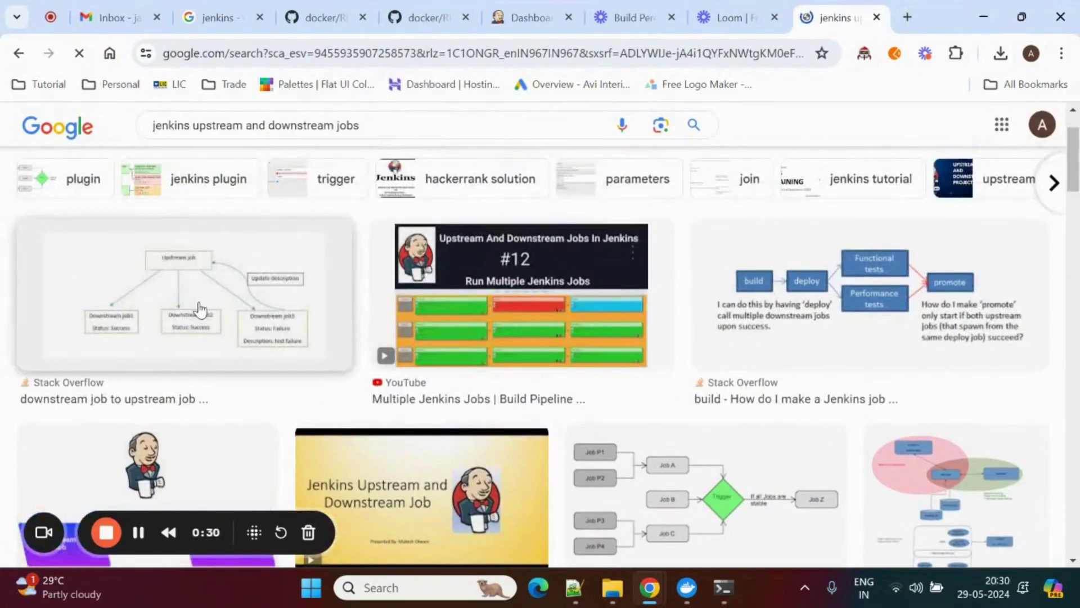
pyautogui.click(867, 287)
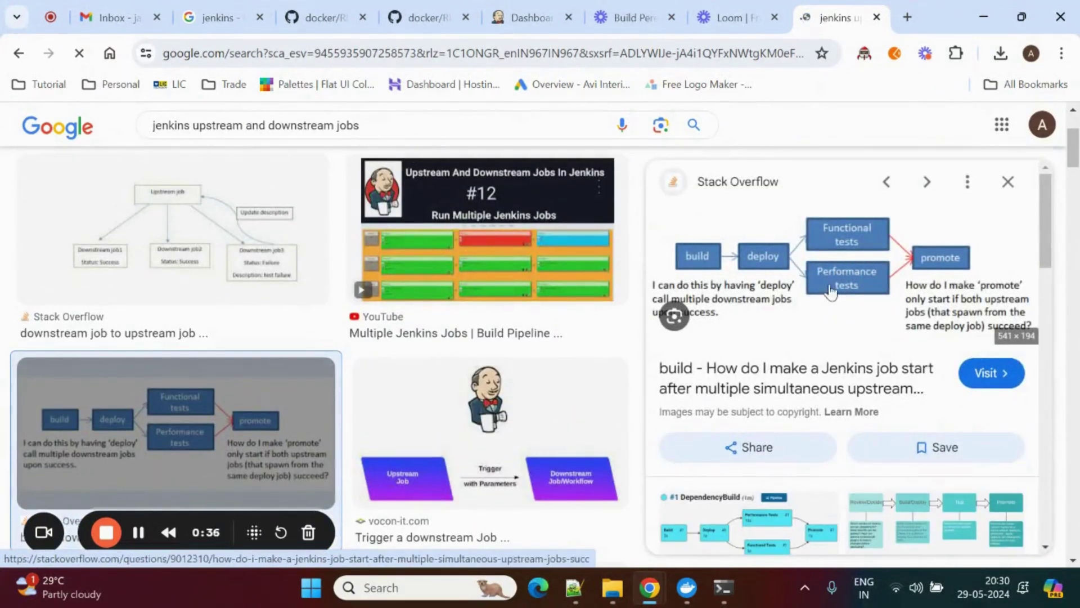
pyautogui.click(888, 259)
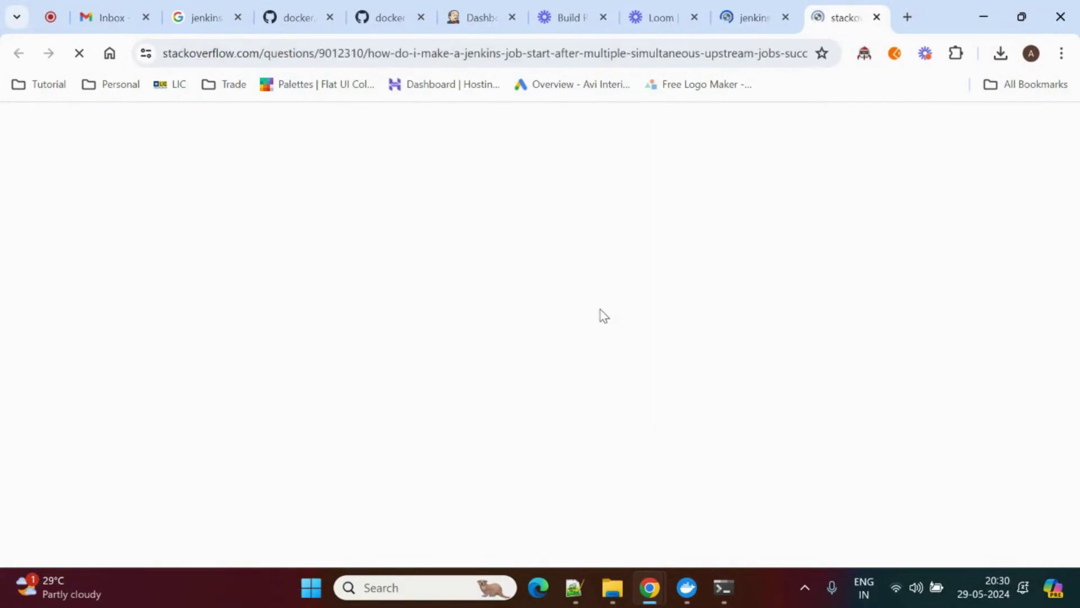
pyautogui.scroll(-2, 608, 311)
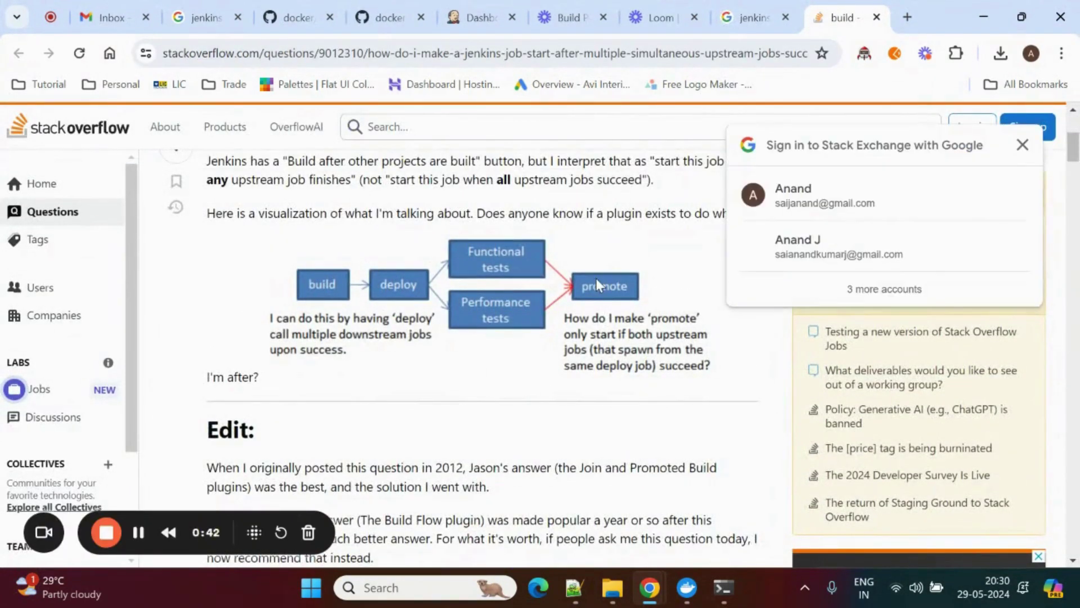
pyautogui.click(1022, 145)
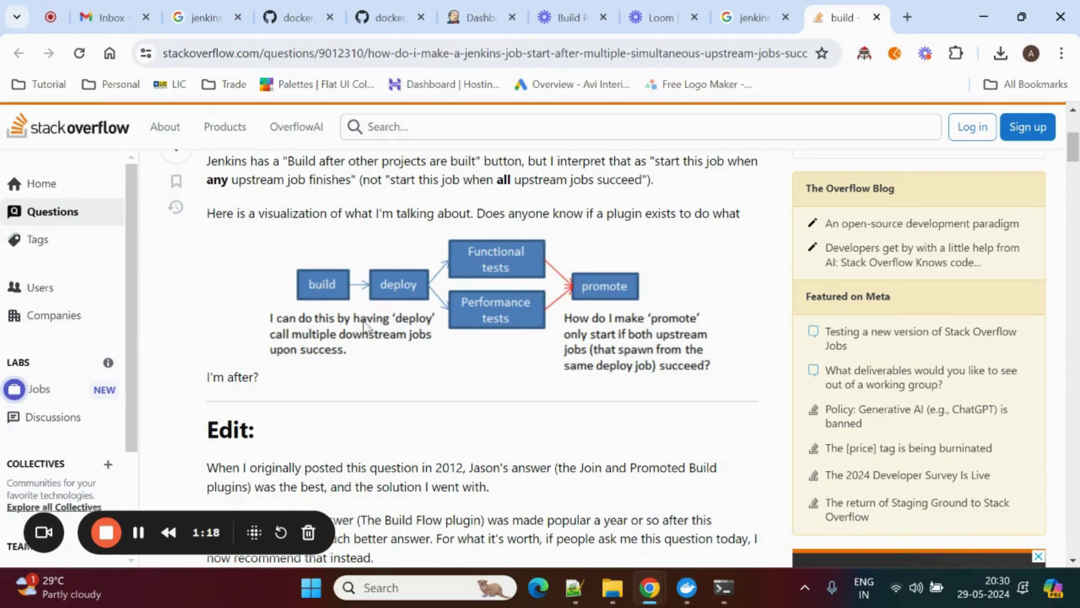
pyautogui.scroll(-3, 368, 344)
pyautogui.scroll(3, 432, 315)
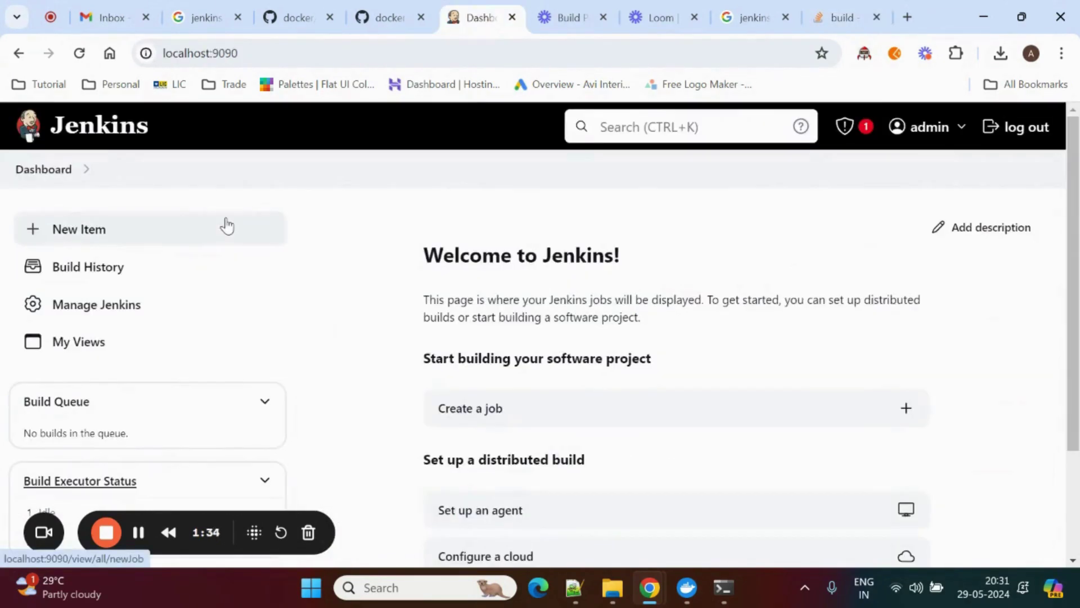
# Step: Create a new Jenkins freestyle project named Test1
pyautogui.click(126, 242)
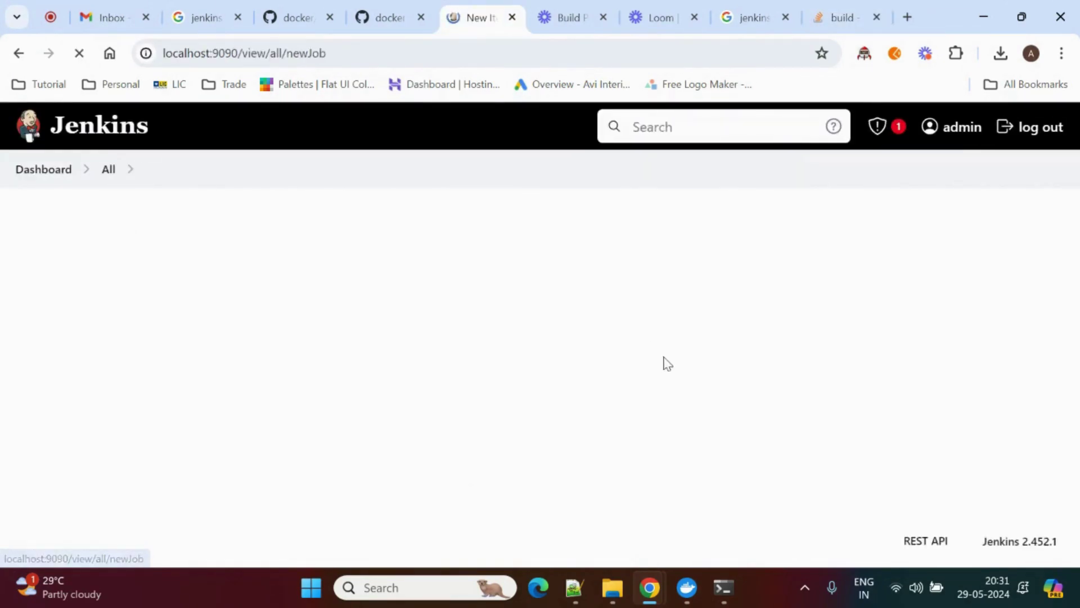
pyautogui.click(502, 290)
pyautogui.scroll(-3, 673, 263)
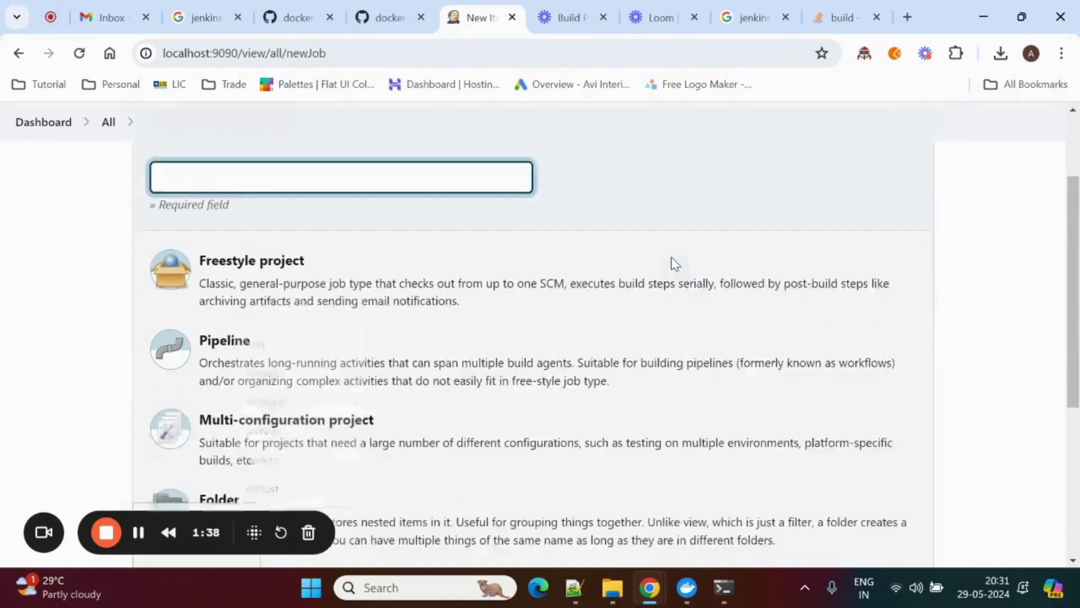
pyautogui.scroll(1, 456, 282)
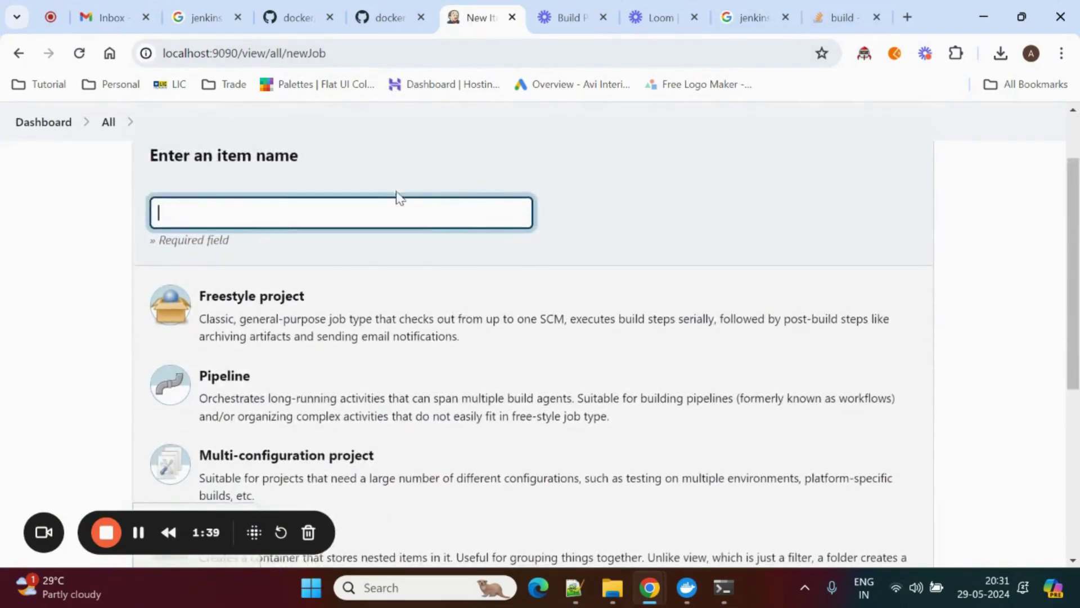
pyautogui.write('Test')
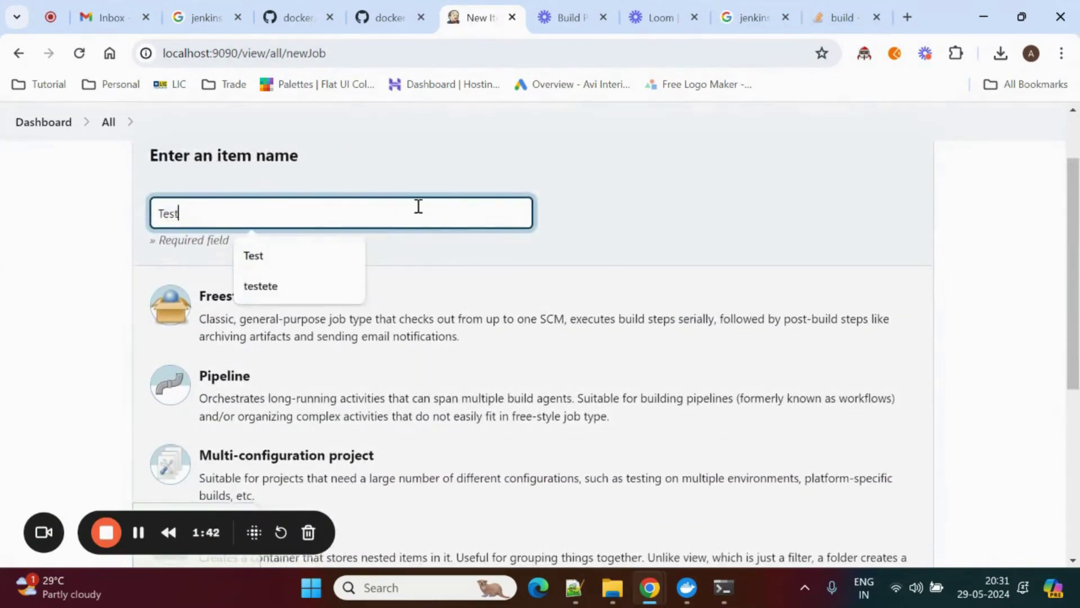
pyautogui.write('1')
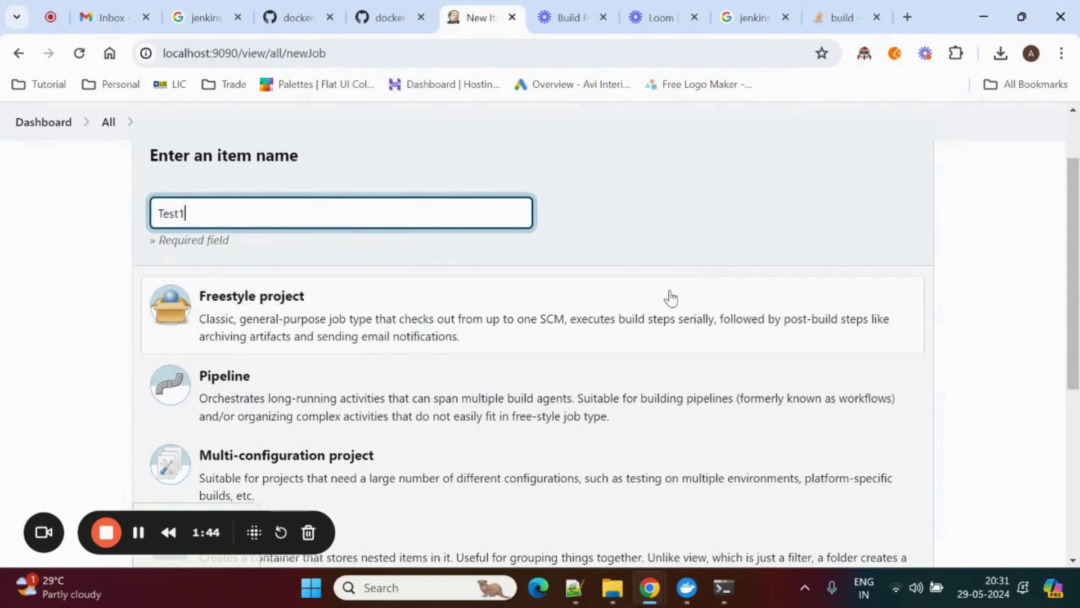
pyautogui.scroll(-5, 749, 234)
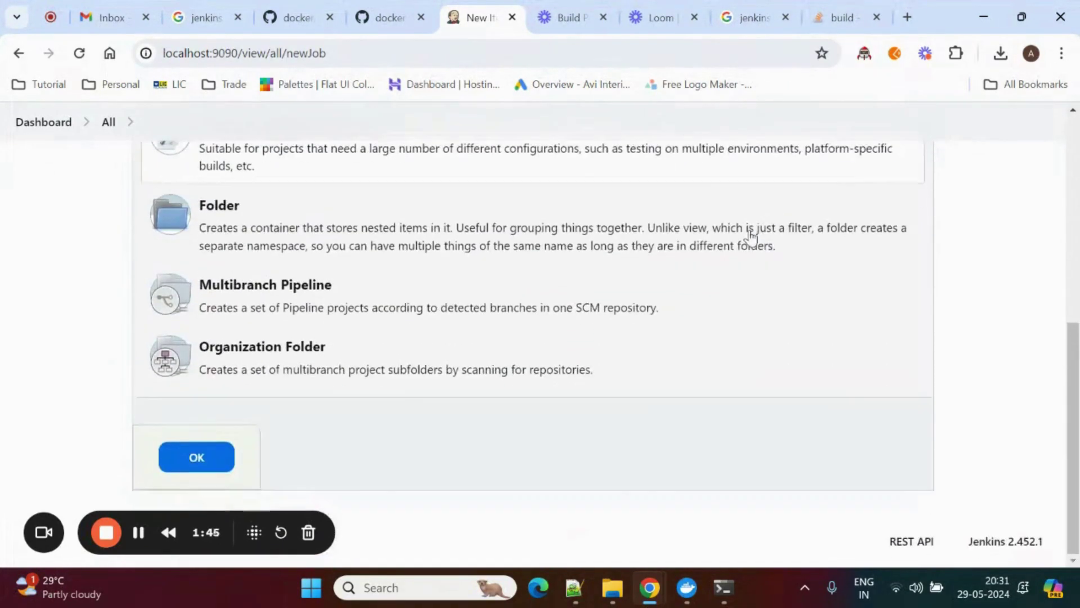
pyautogui.click(224, 456)
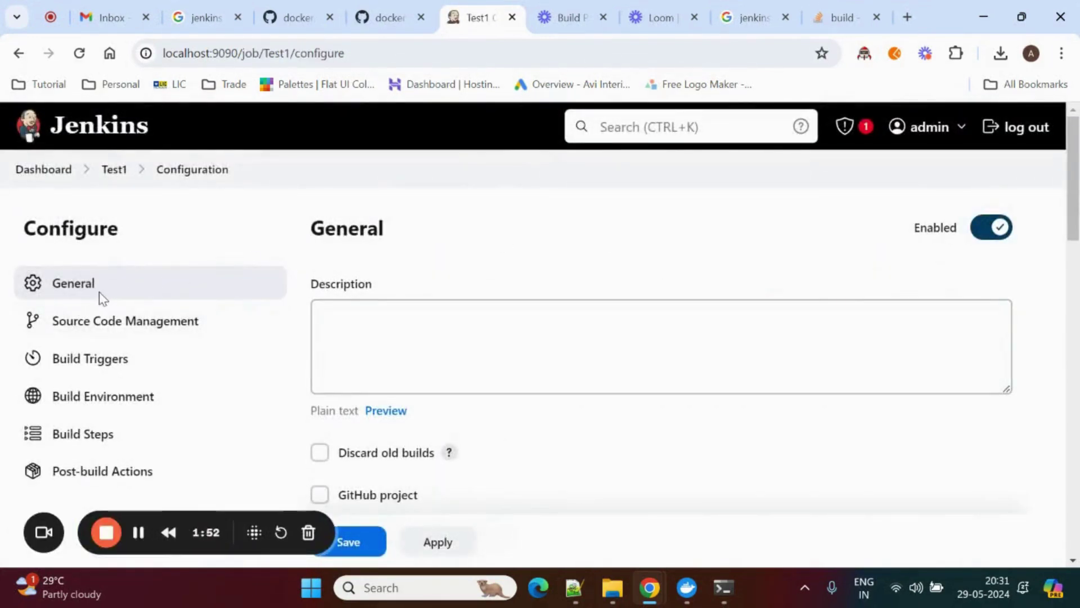
# Step: Enter "Test1 Project" as the description of the Test1 job
pyautogui.click(476, 347)
pyautogui.write('TEst')
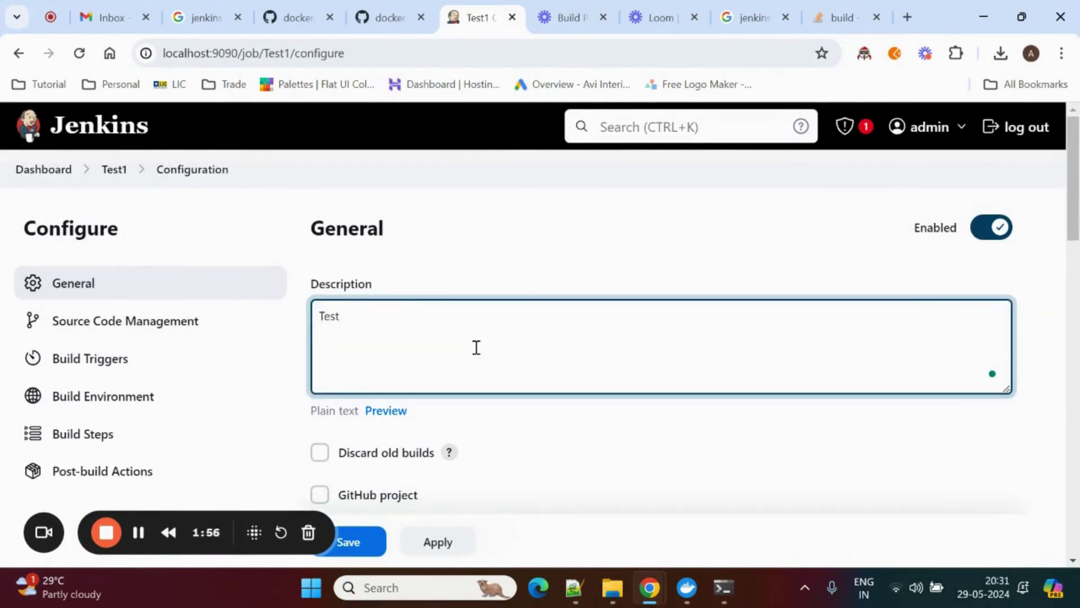
pyautogui.write('1 Project')
# Step: Add an Execute shell build step running "echo Test1 Build Success" to Test1 and save the configuration
pyautogui.scroll(-10, 514, 311)
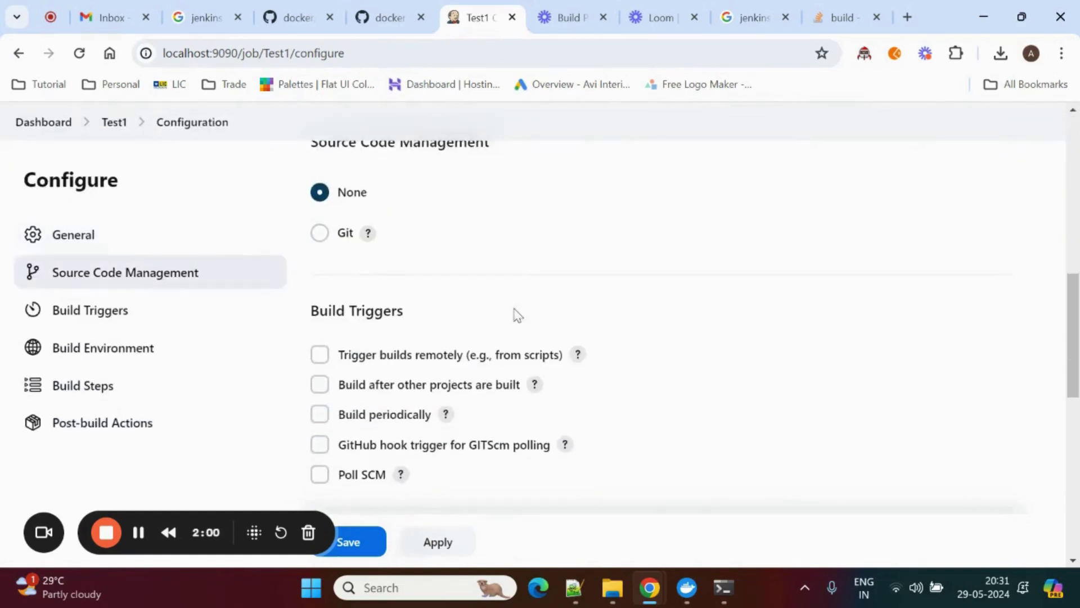
pyautogui.scroll(-9, 513, 313)
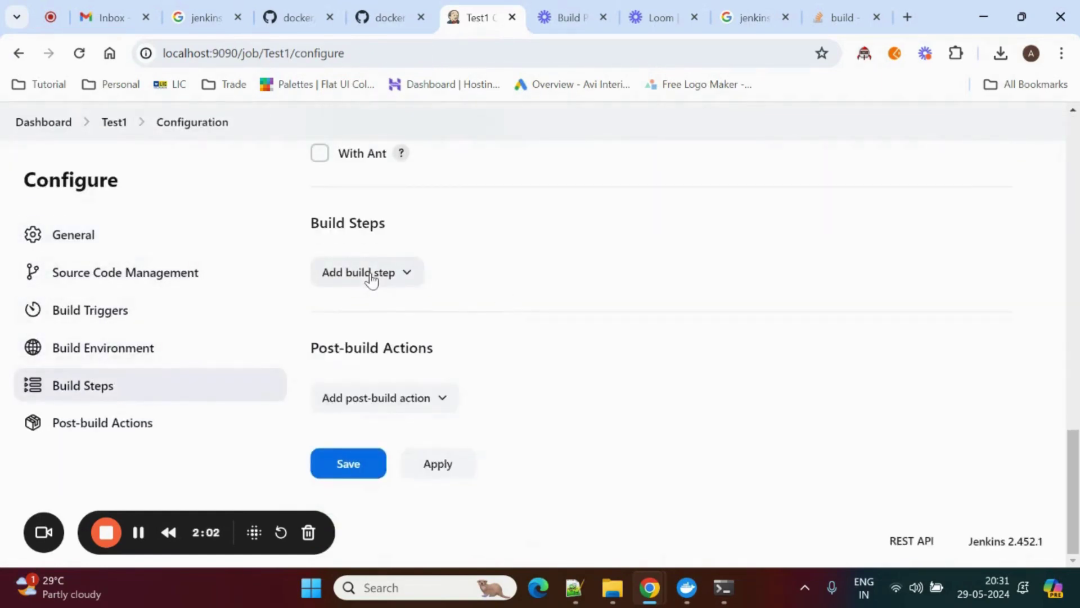
pyautogui.click(370, 274)
pyautogui.click(378, 367)
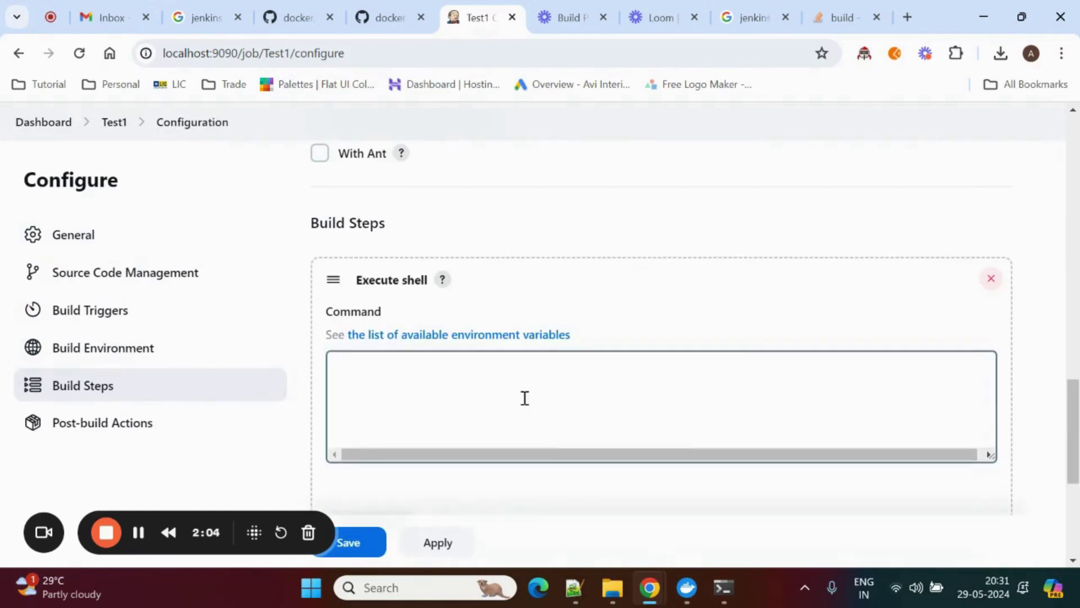
pyautogui.click(524, 397)
pyautogui.write('echo')
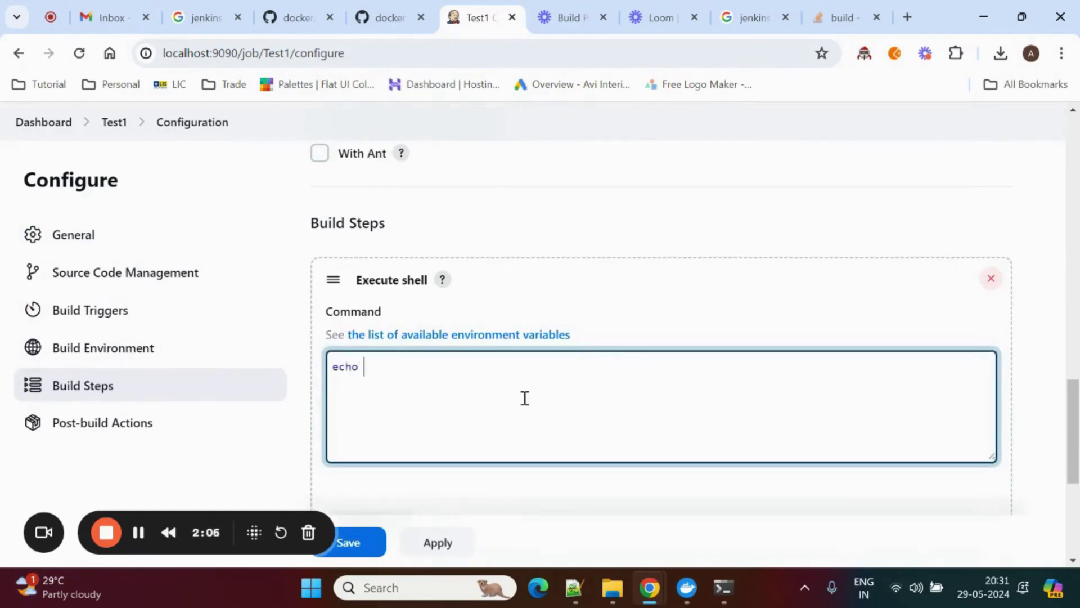
pyautogui.write(' Test1 Bulild Success')
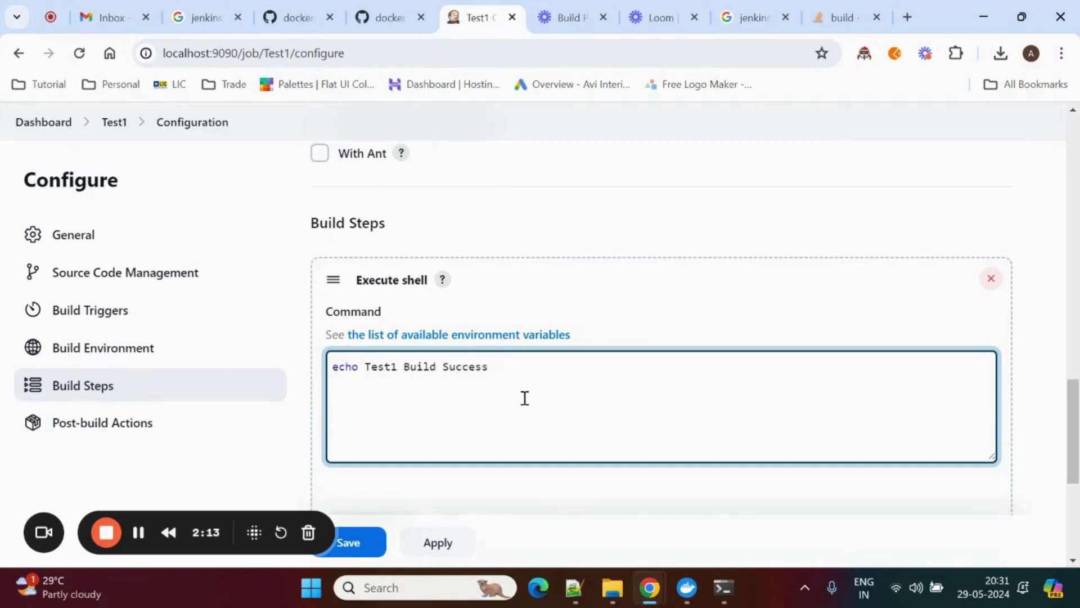
pyautogui.scroll(-3, 524, 397)
pyautogui.click(451, 545)
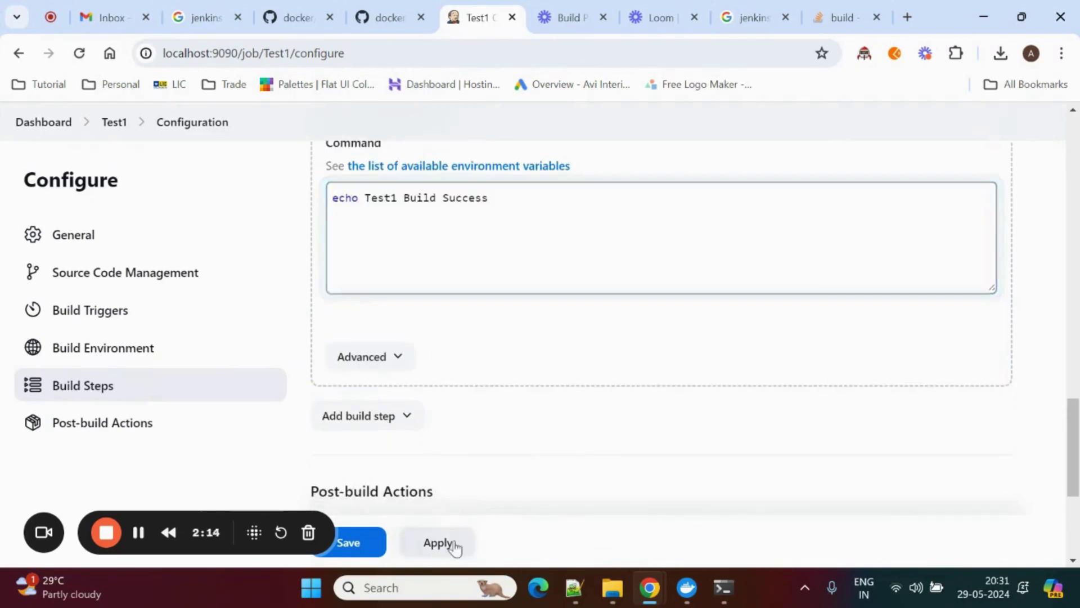
pyautogui.click(365, 543)
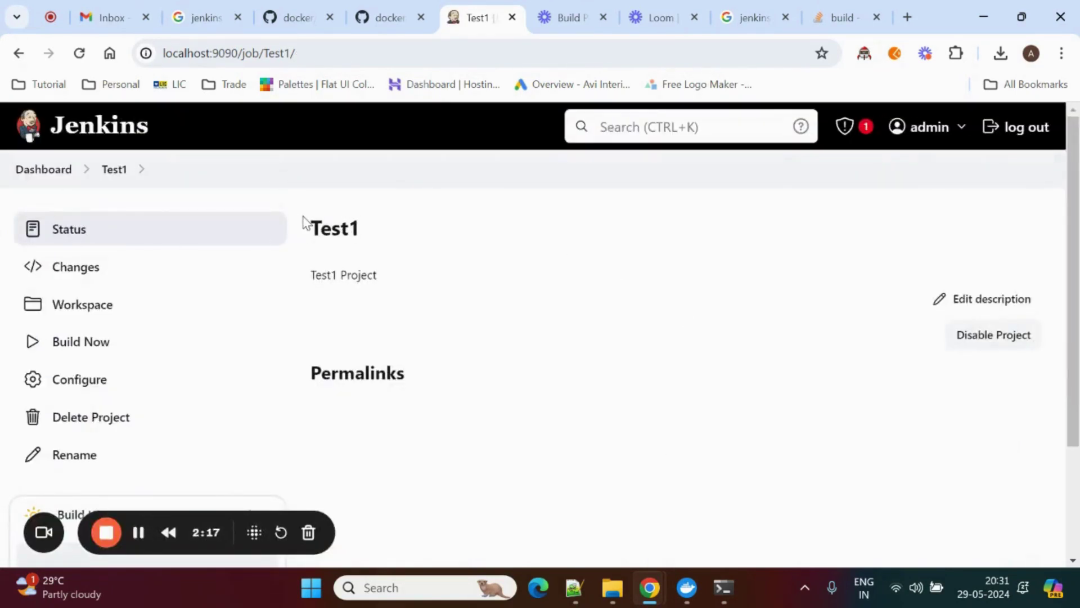
pyautogui.moveTo(305, 224); pyautogui.dragTo(417, 233)
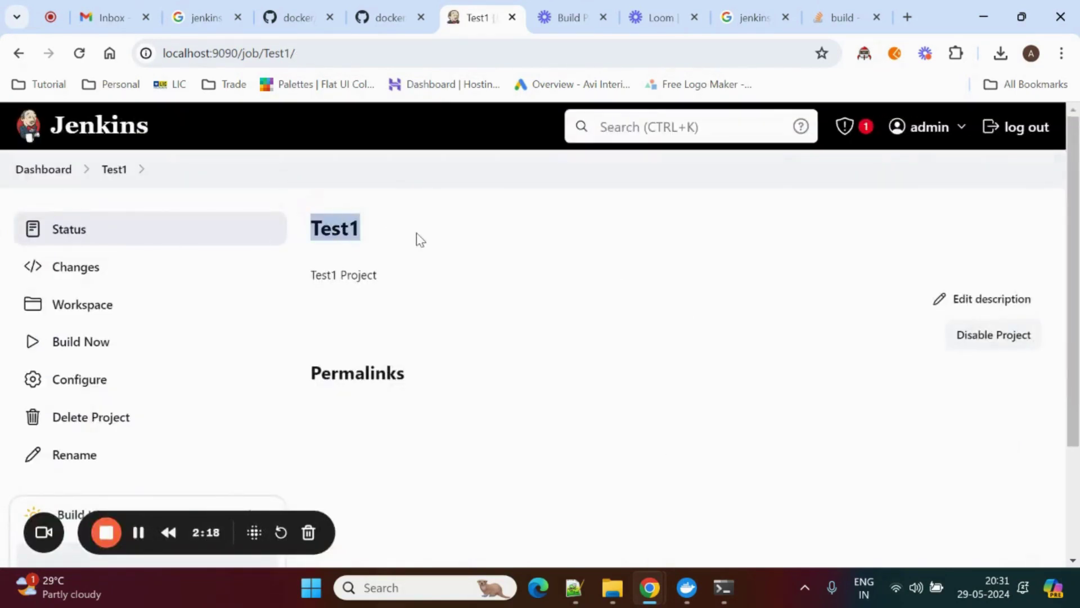
# Step: Return to the dashboard and create a second freestyle project named Test2
pyautogui.click(53, 172)
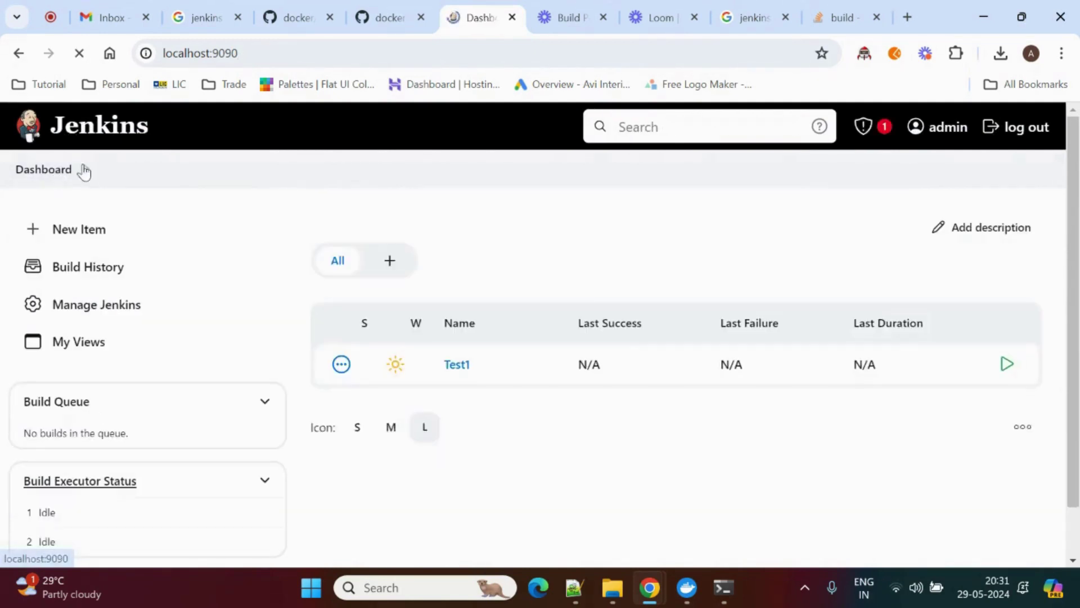
pyautogui.click(67, 228)
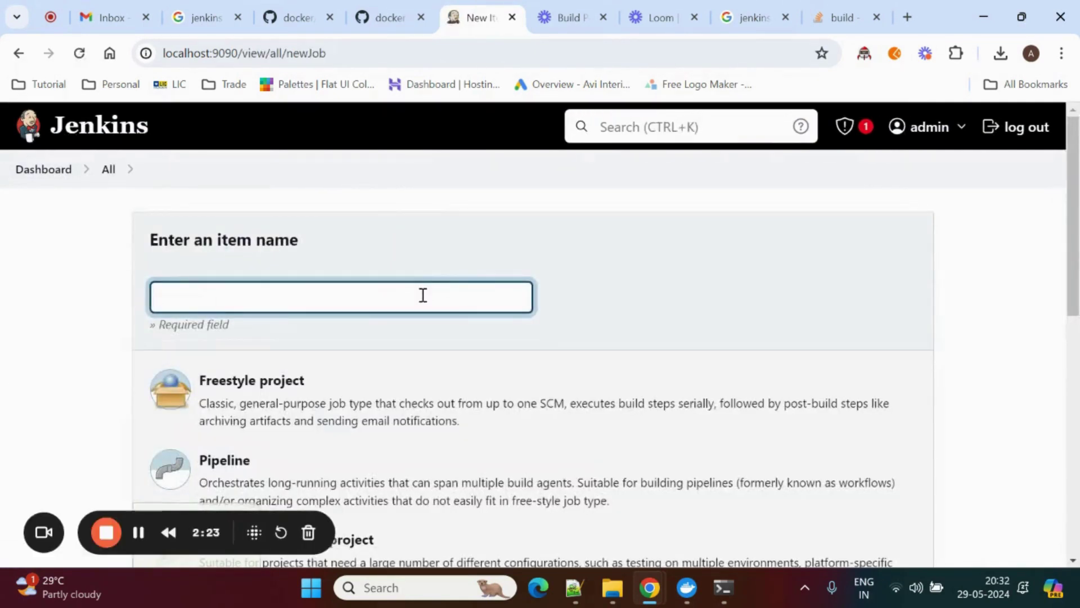
pyautogui.write('Test2')
pyautogui.click(663, 319)
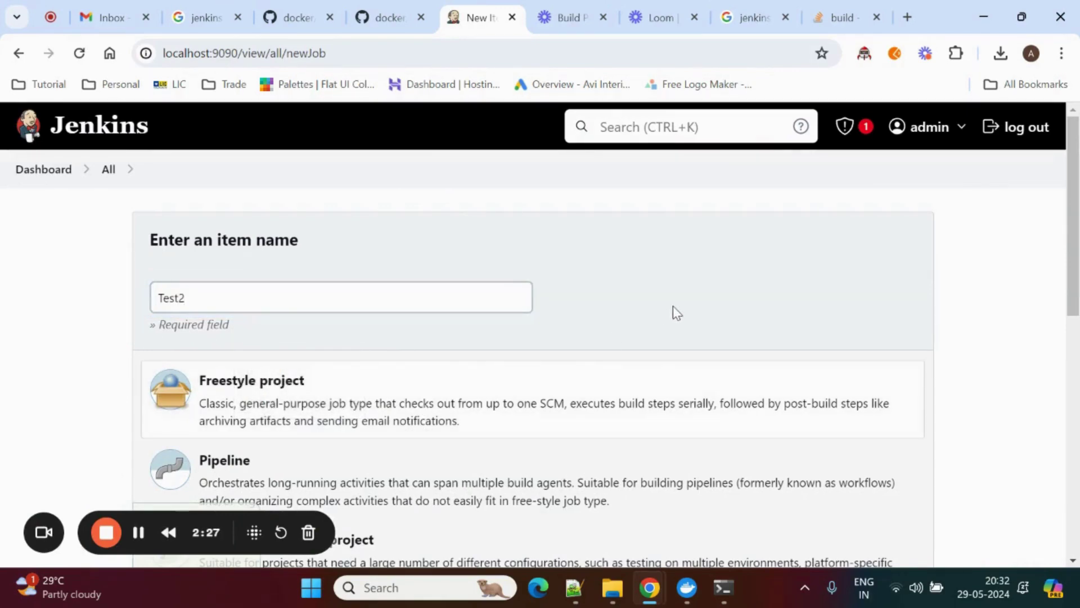
pyautogui.scroll(-10, 670, 310)
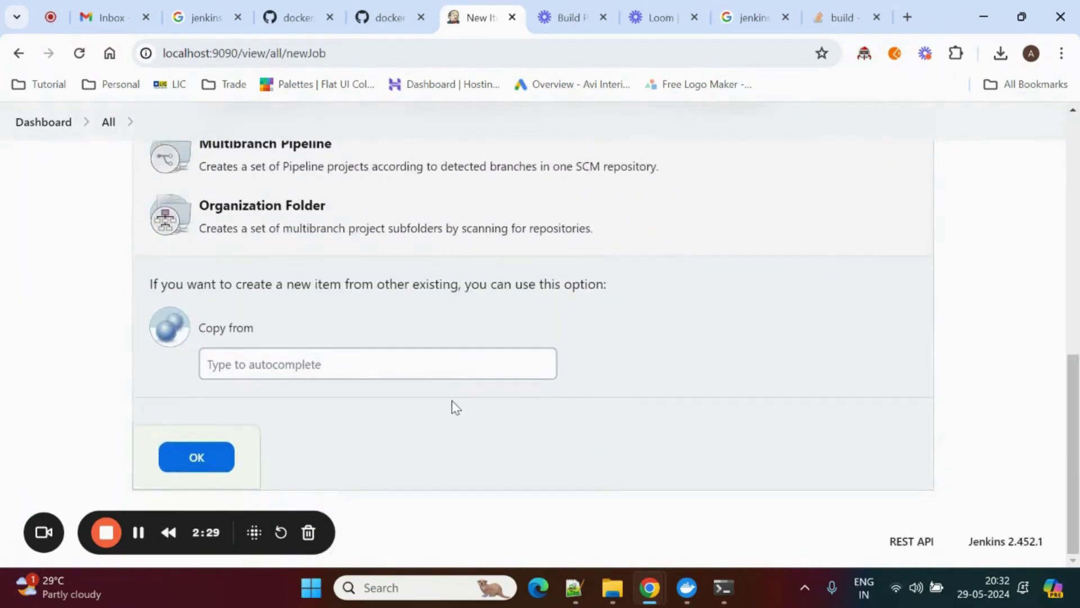
pyautogui.click(195, 455)
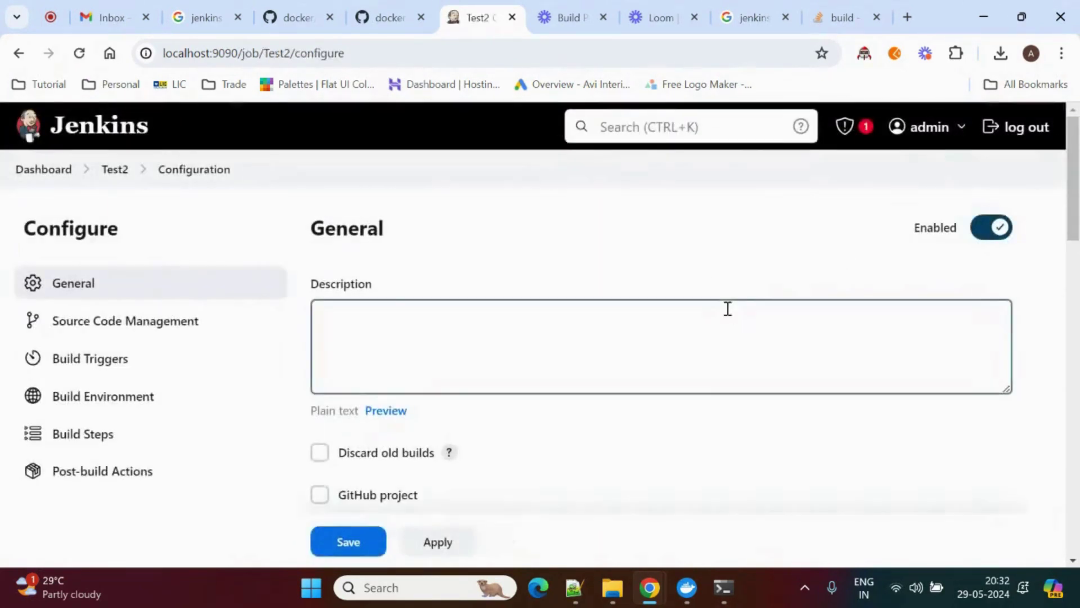
# Step: Enter "Test2 Project" as the description of the Test2 job
pyautogui.scroll(-3, 725, 313)
pyautogui.scroll(2, 725, 313)
pyautogui.click(730, 274)
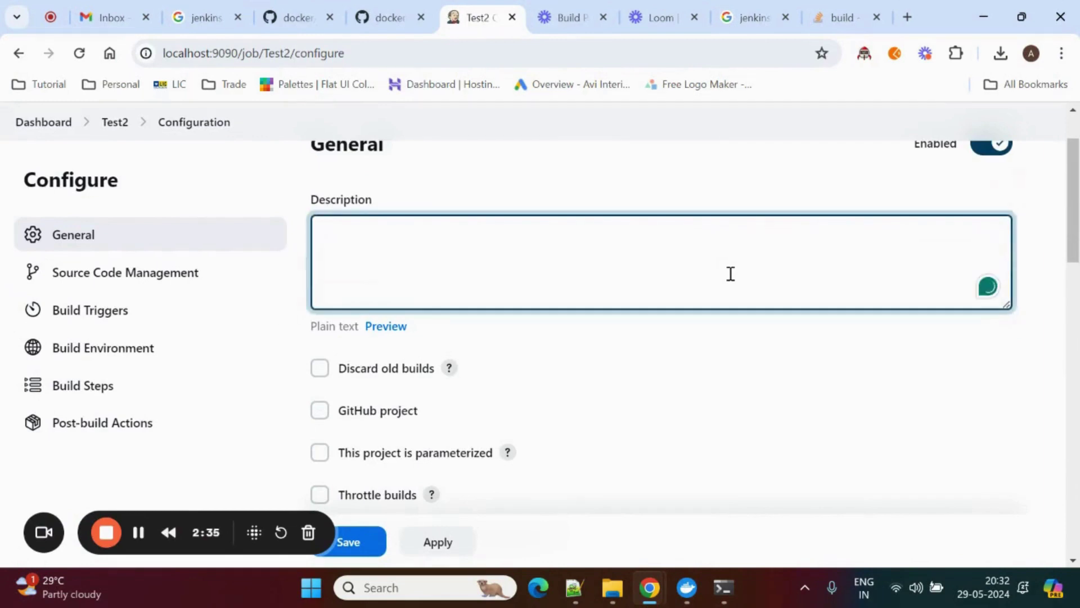
pyautogui.write('Test2 Pr')
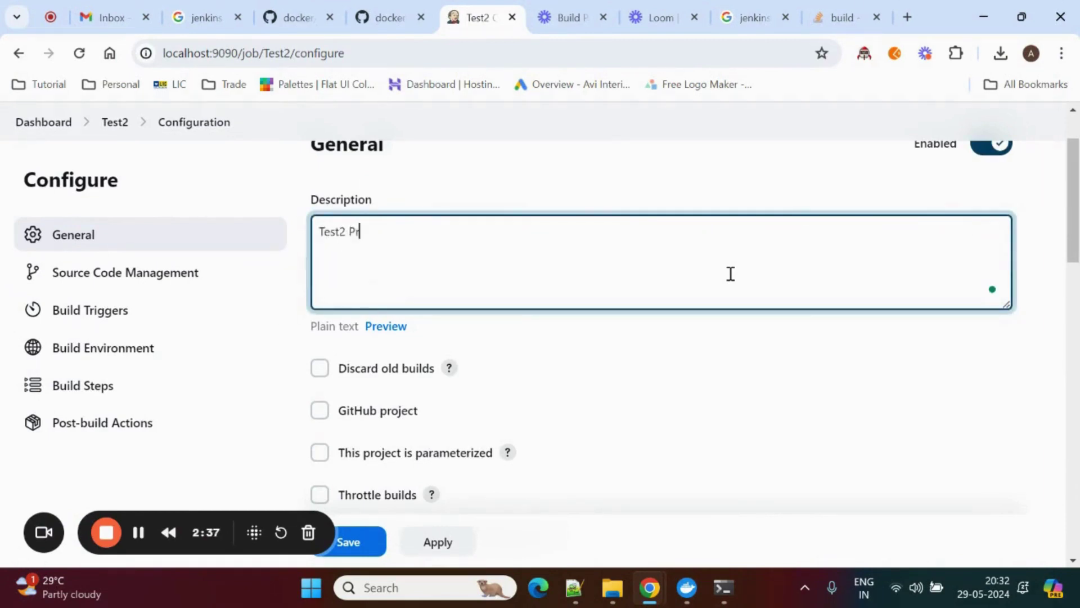
pyautogui.write('oject')
# Step: Add an Execute shell build step running "echo Test2 Build Success" to the Test2 job
pyautogui.scroll(-15, 731, 276)
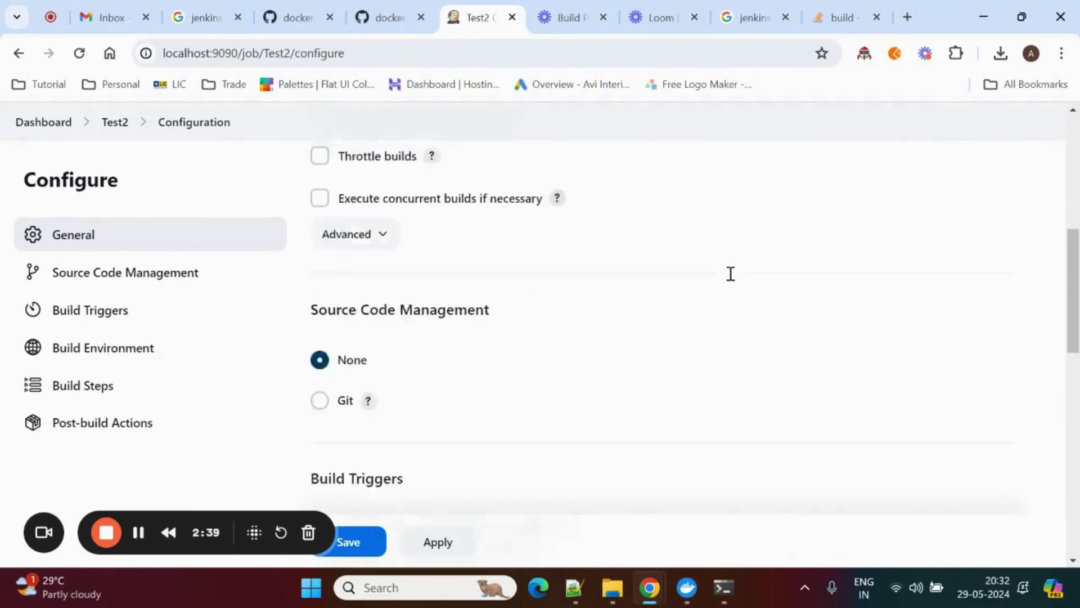
pyautogui.scroll(-3, 732, 278)
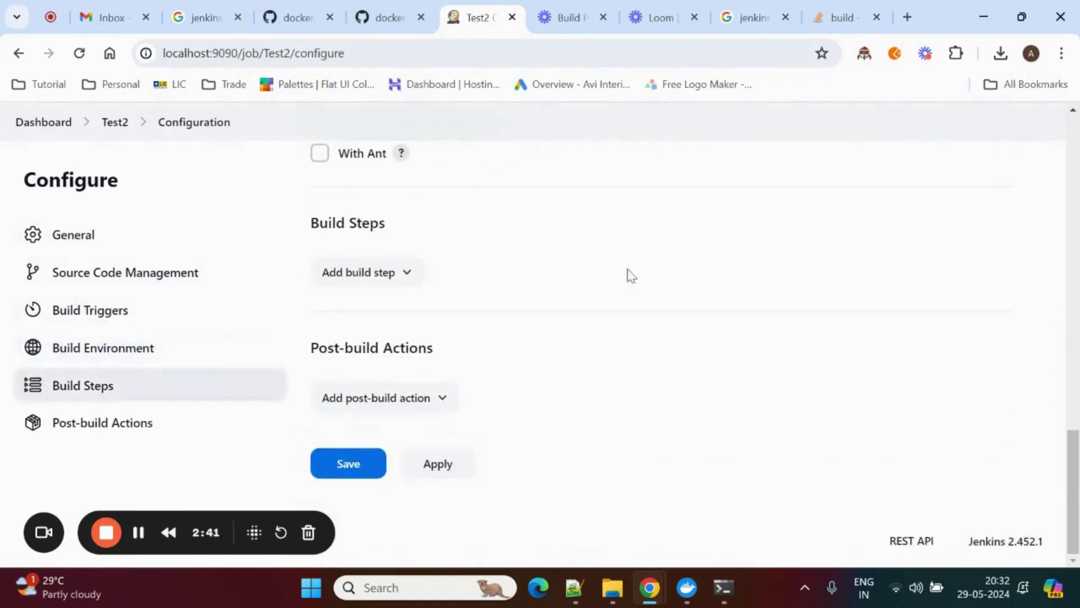
pyautogui.click(398, 277)
pyautogui.click(357, 365)
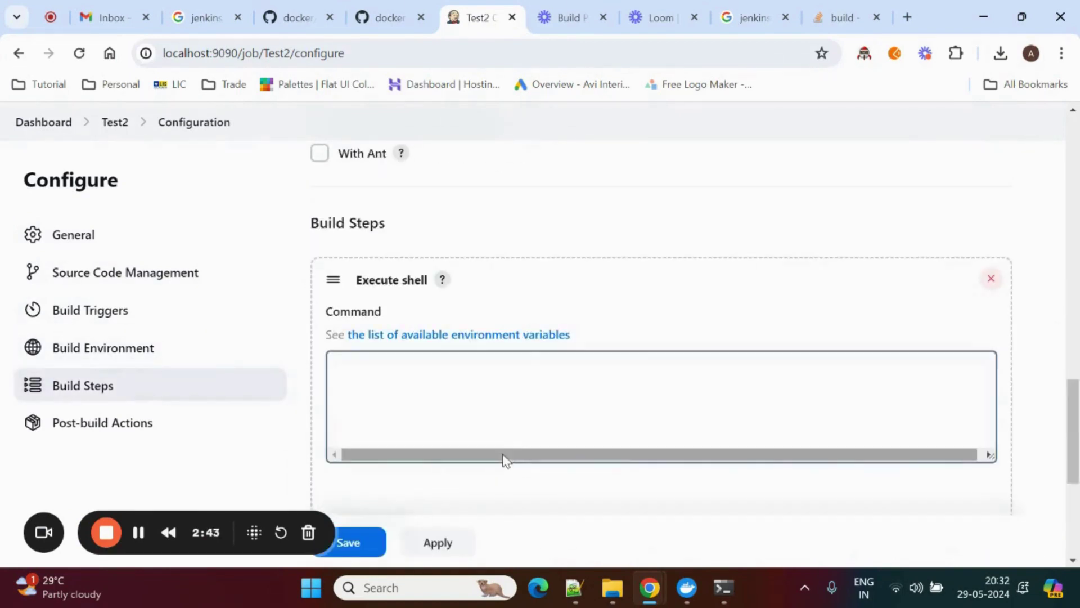
pyautogui.scroll(-5, 531, 406)
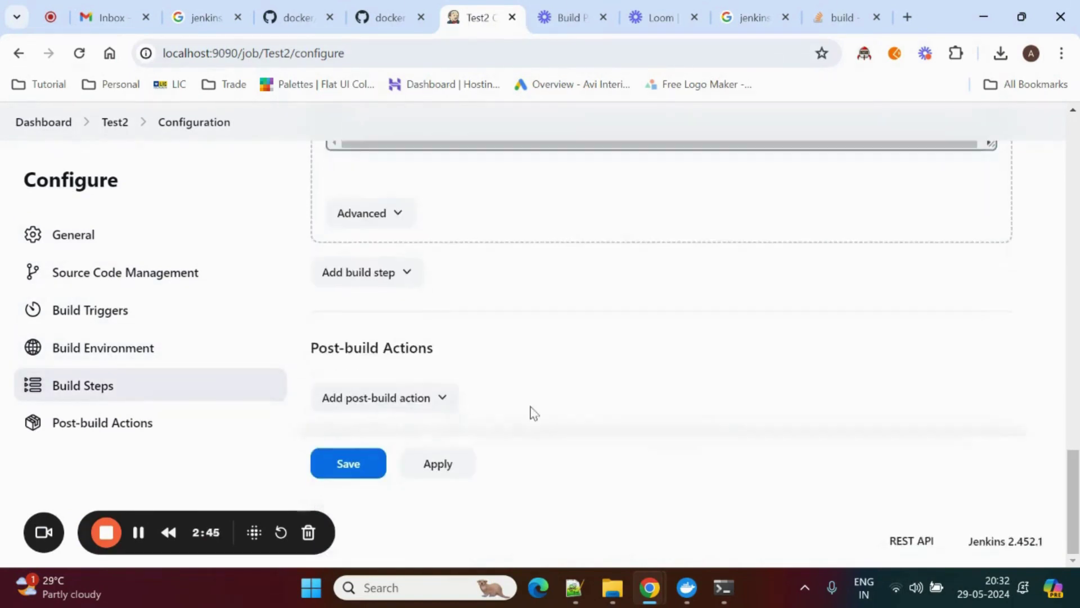
pyautogui.scroll(4, 528, 411)
pyautogui.click(525, 348)
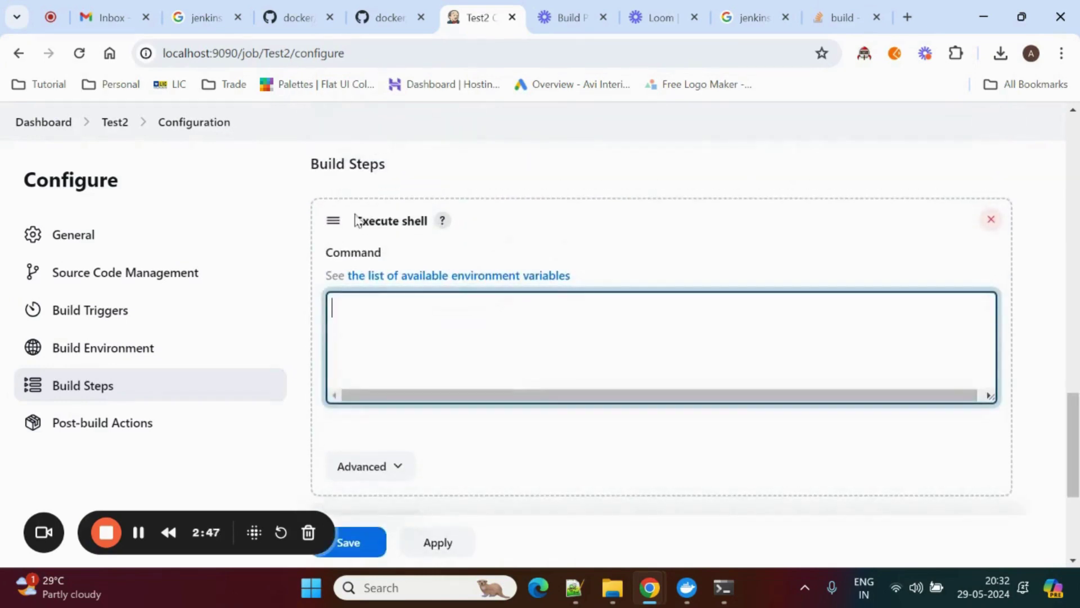
pyautogui.write('echo ')
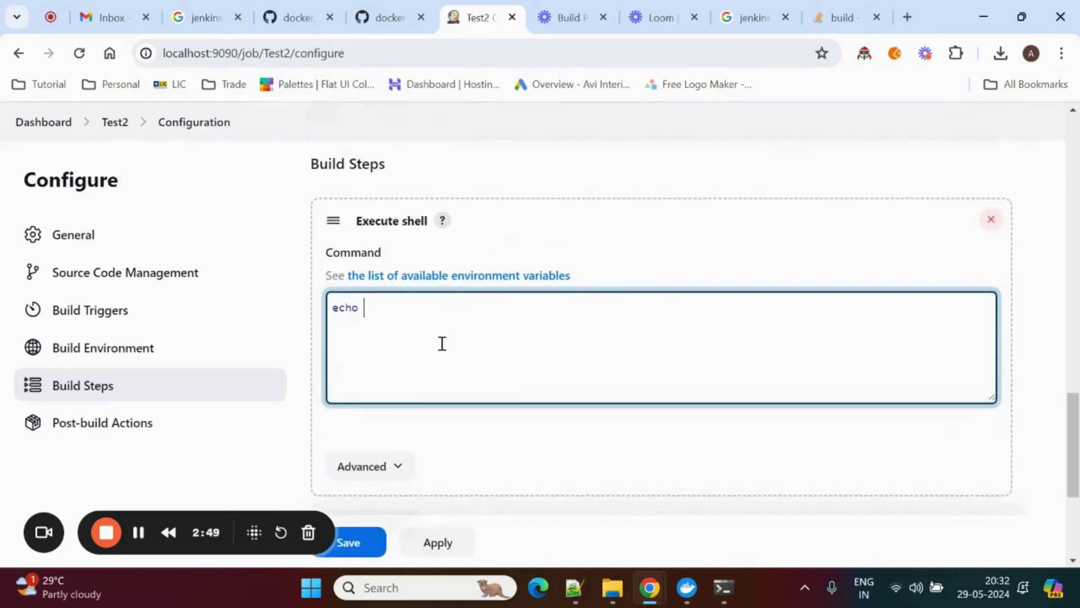
pyautogui.write('Test2 Build Success')
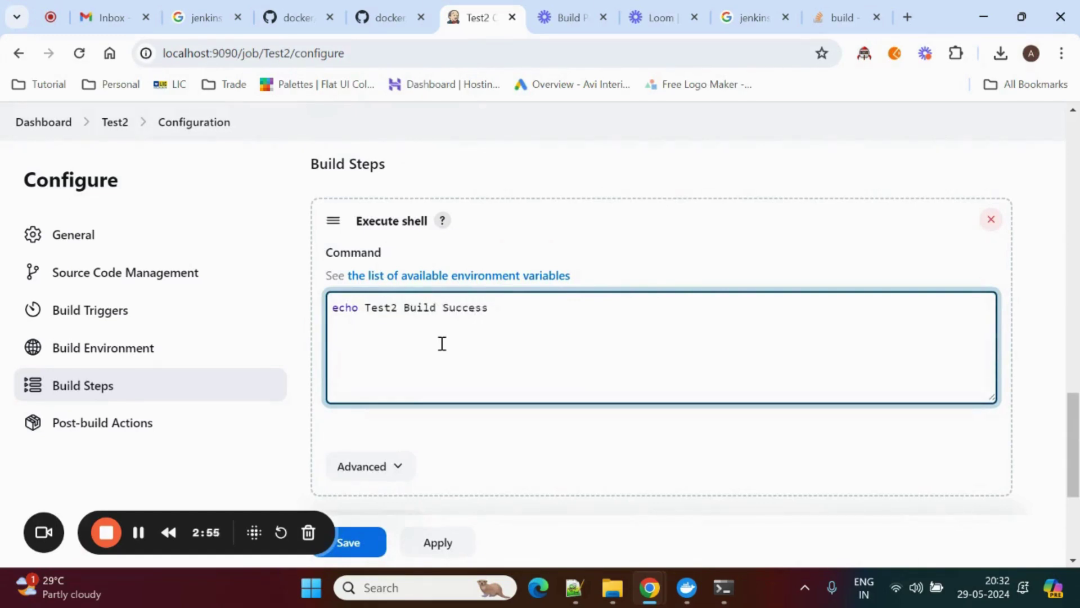
# Step: Apply and save the Test2 job configuration
pyautogui.scroll(-2, 443, 343)
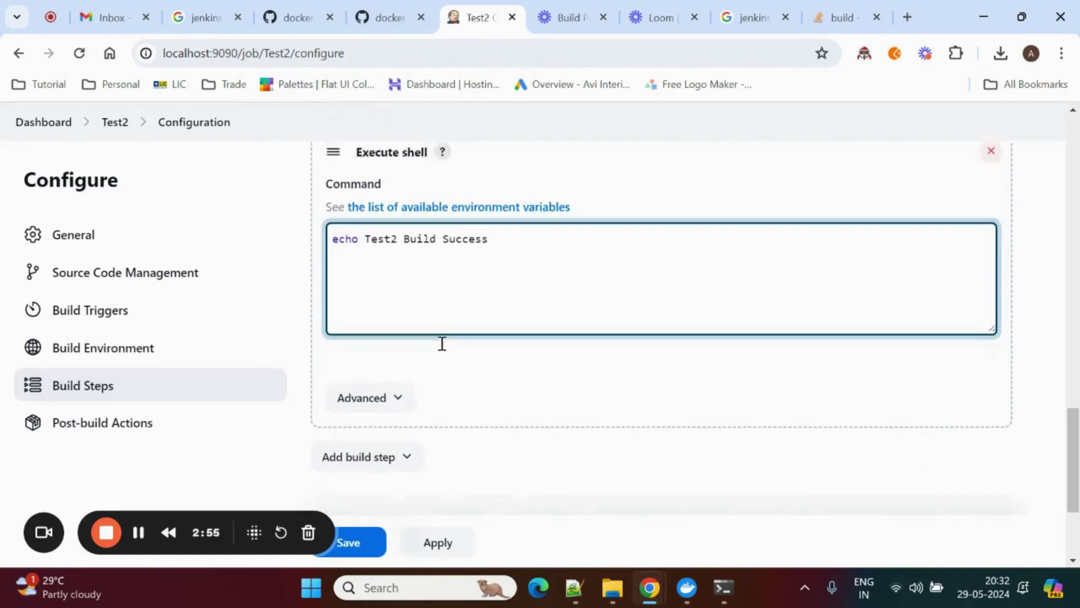
pyautogui.click(444, 549)
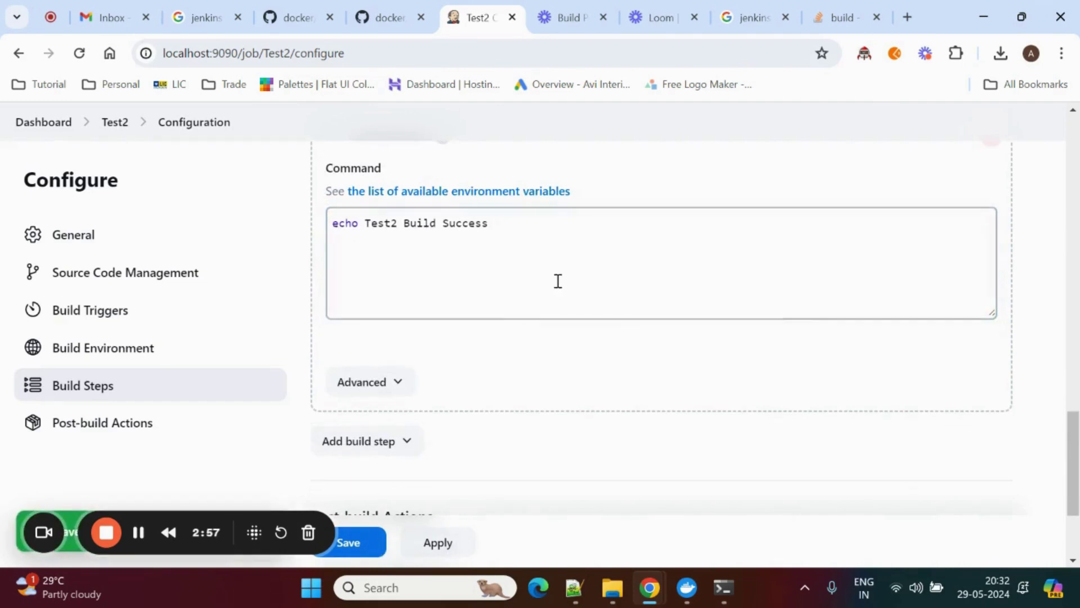
pyautogui.click(545, 244)
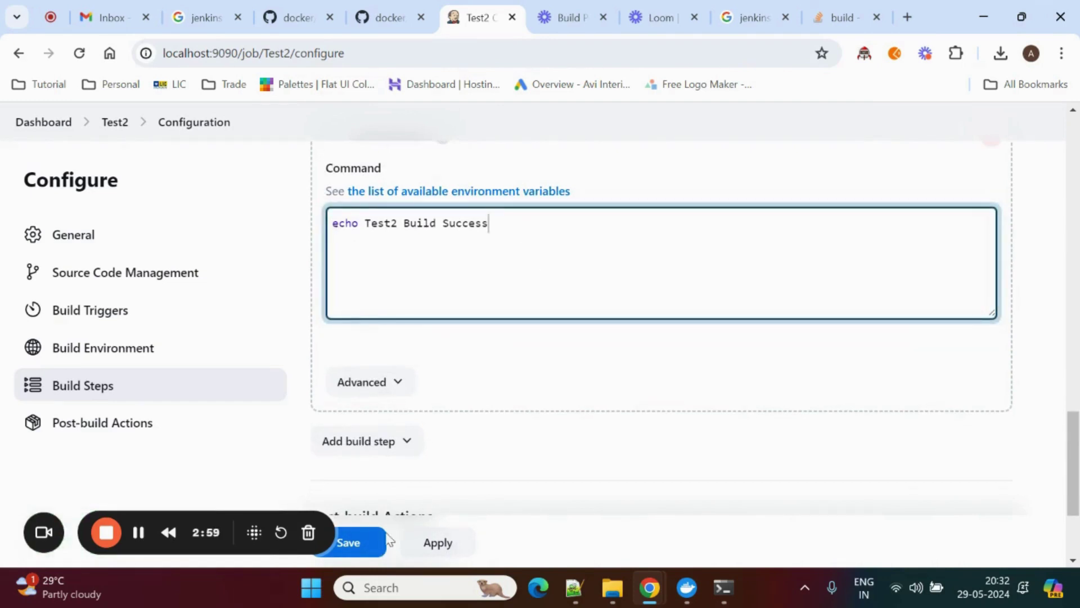
pyautogui.click(360, 542)
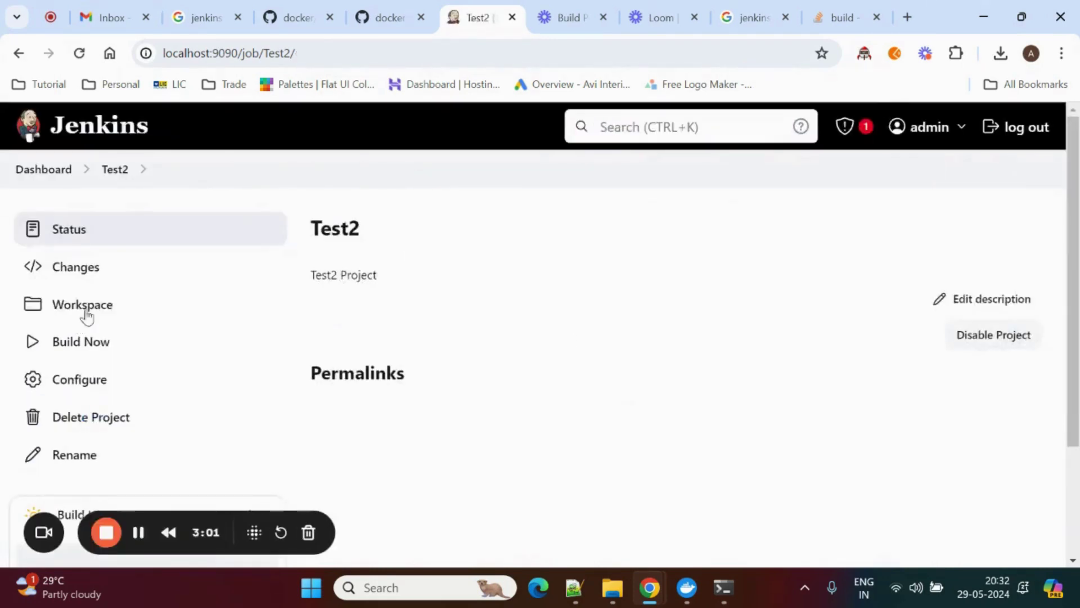
# Step: Return to the dashboard and create a third freestyle project named Test3
pyautogui.click(42, 170)
pyautogui.click(50, 226)
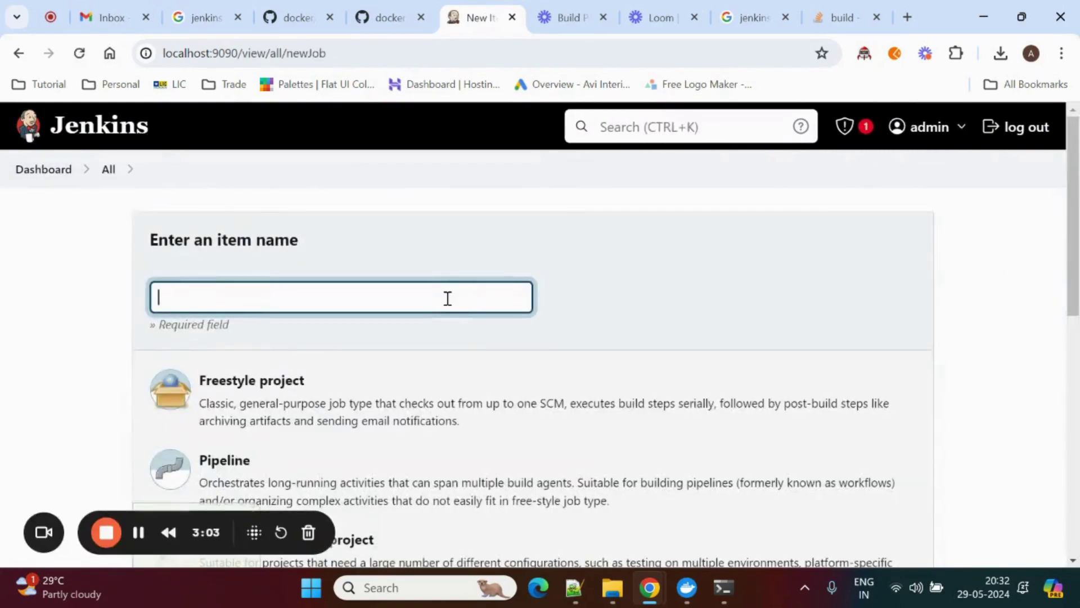
pyautogui.write('Test3')
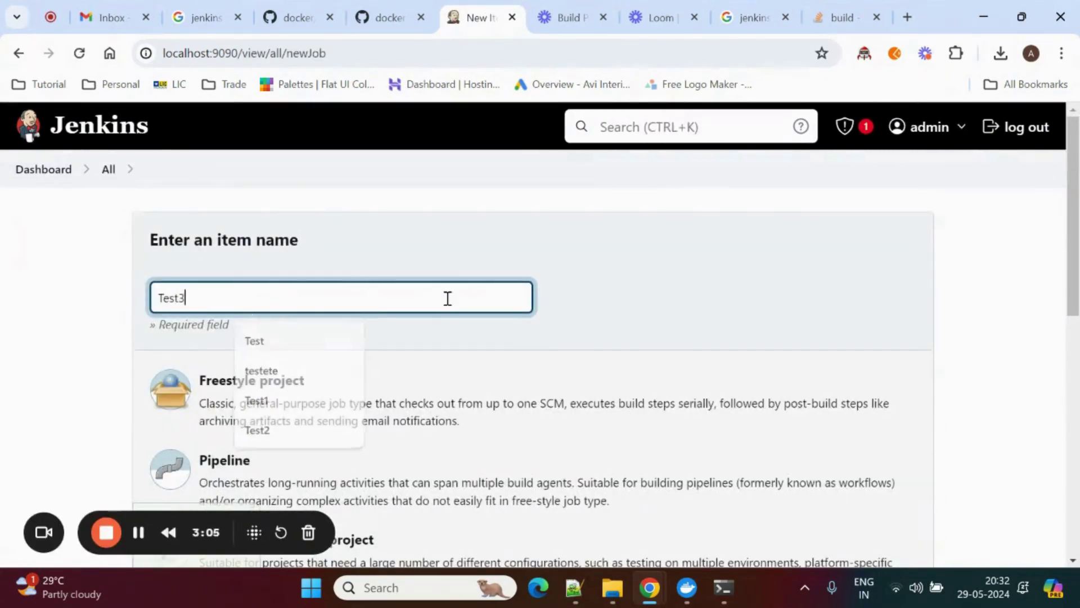
pyautogui.click(421, 422)
pyautogui.scroll(-10, 779, 379)
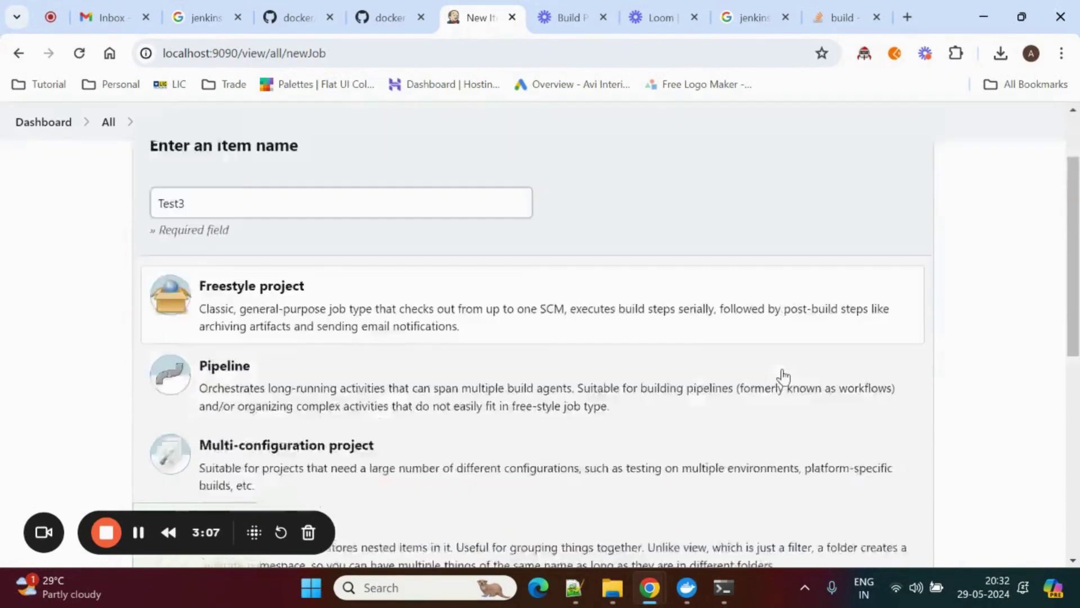
pyautogui.click(230, 455)
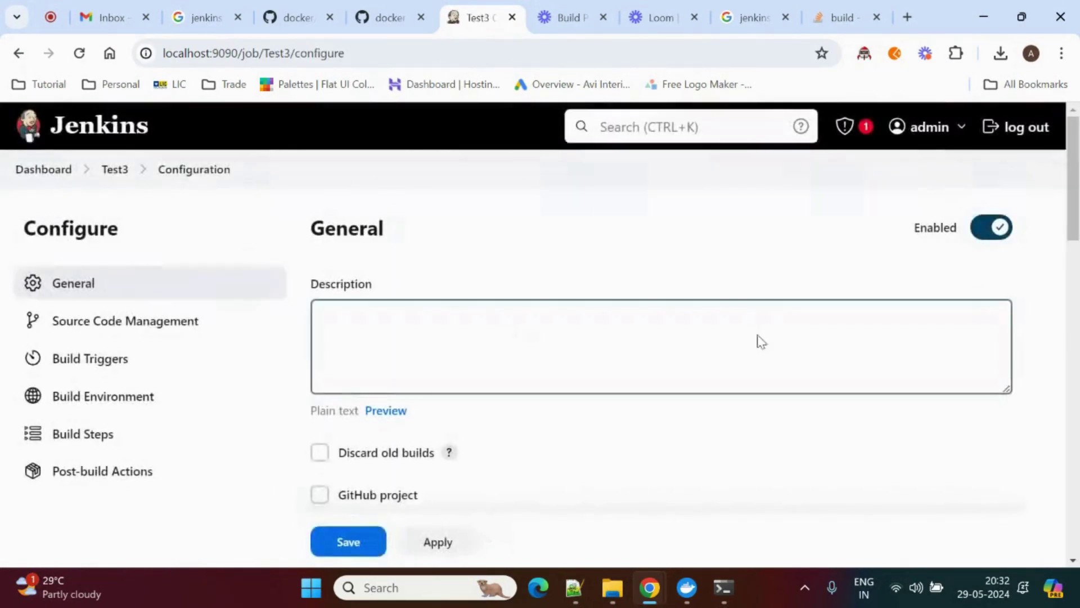
# Step: Enter "Test3 Project" as the description of the Test3 job
pyautogui.click(748, 331)
pyautogui.write('Tes')
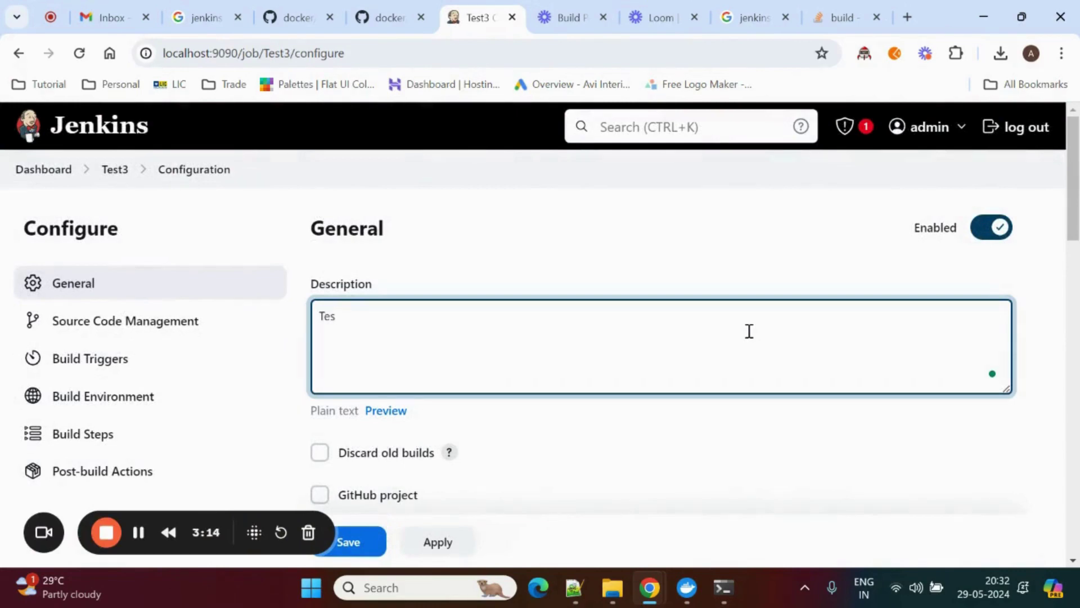
pyautogui.write('t3 Project')
# Step: Add an Execute shell build step running "echo Test3 Build Success" to Test3, and apply and save the configuration
pyautogui.scroll(-15, 748, 331)
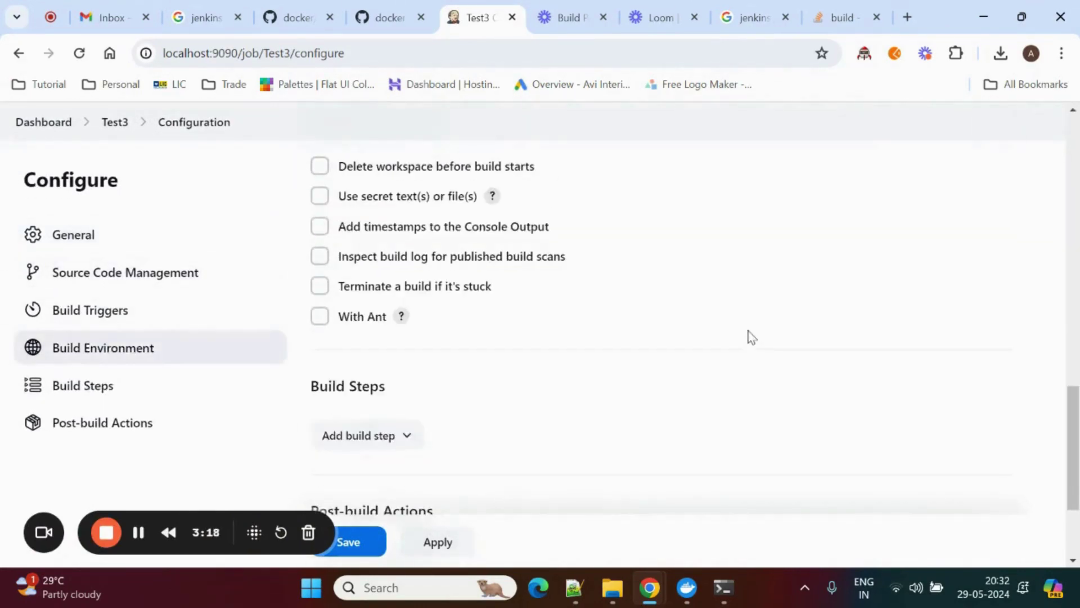
pyautogui.click(373, 273)
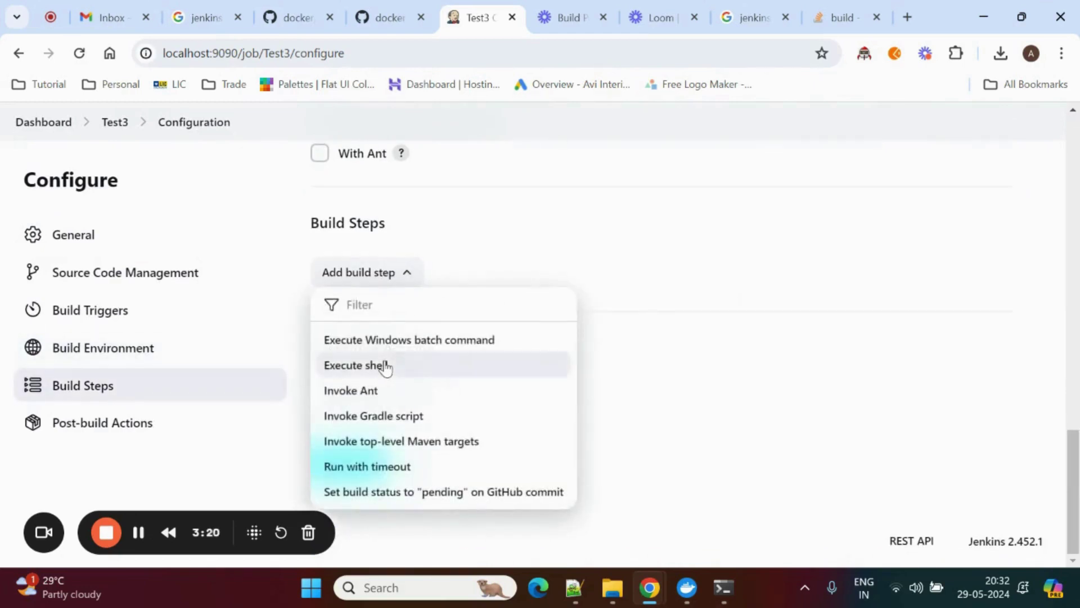
pyautogui.click(385, 365)
pyautogui.click(597, 391)
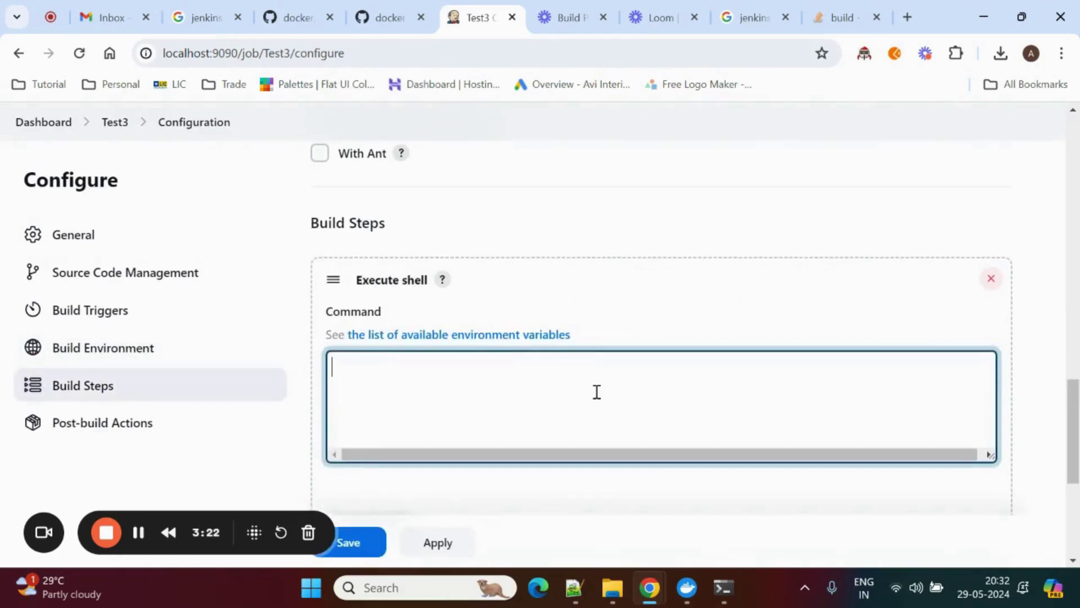
pyautogui.write('echo Test3')
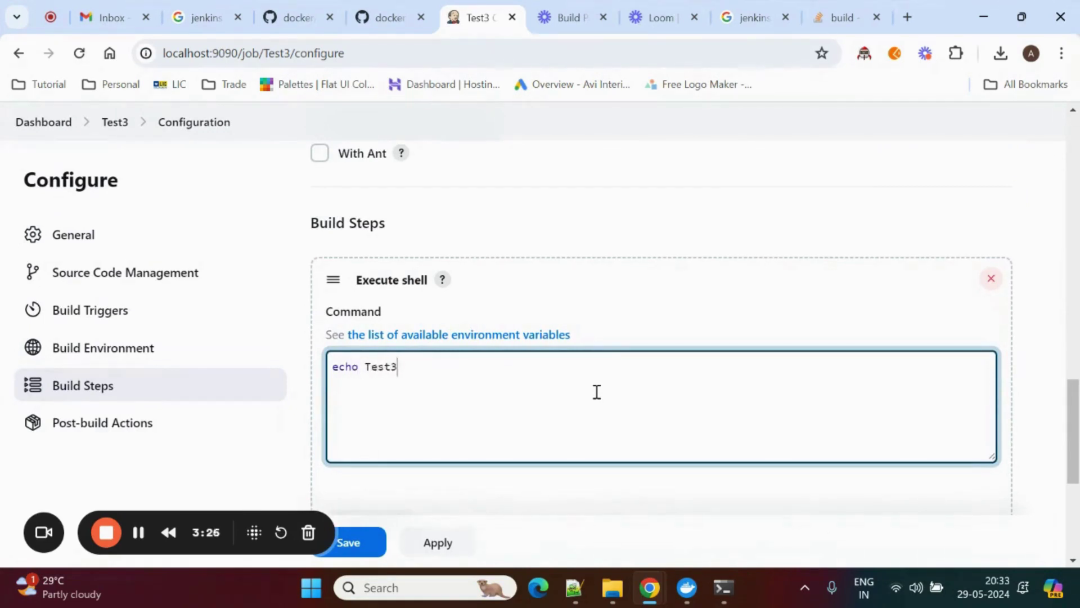
pyautogui.write(' Build Success')
pyautogui.click(433, 541)
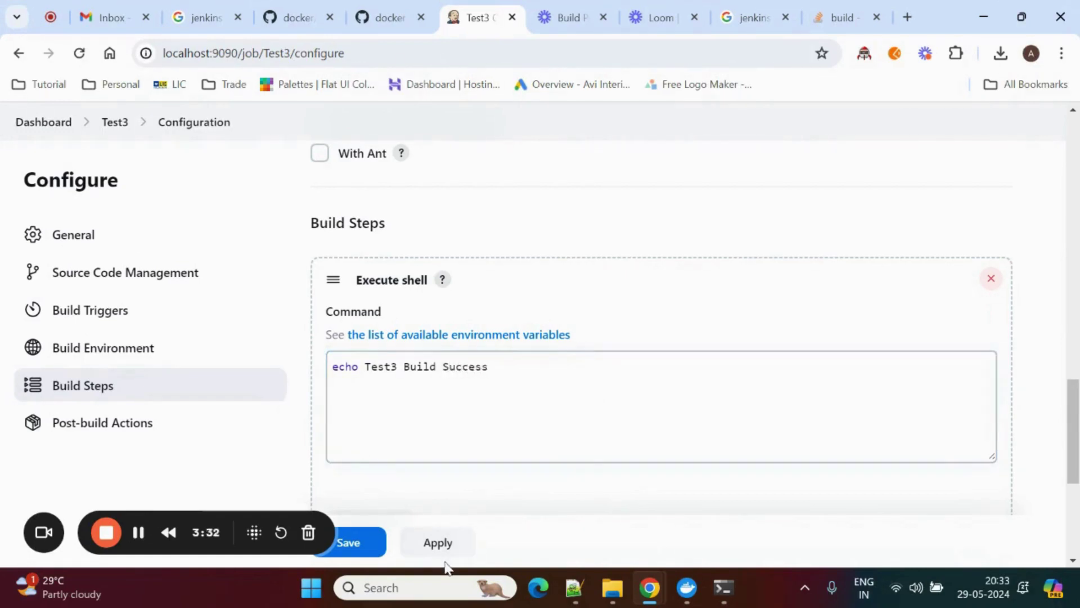
pyautogui.click(357, 544)
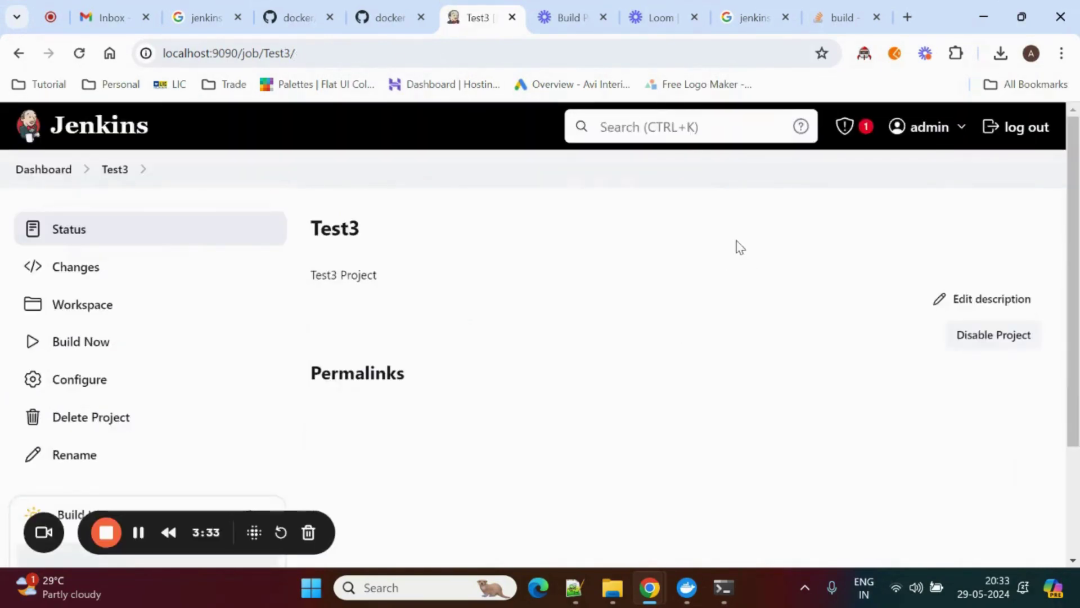
# Step: Return to the Jenkins dashboard and consult the Stack Overflow and Google diagrams of upstream and downstream jobs
pyautogui.click(39, 168)
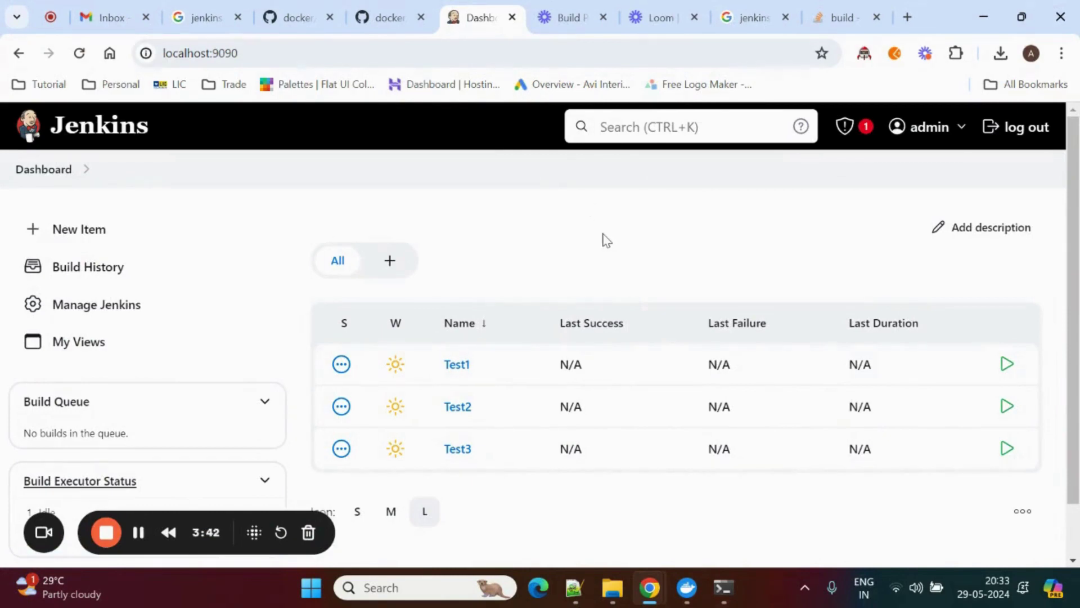
pyautogui.click(843, 18)
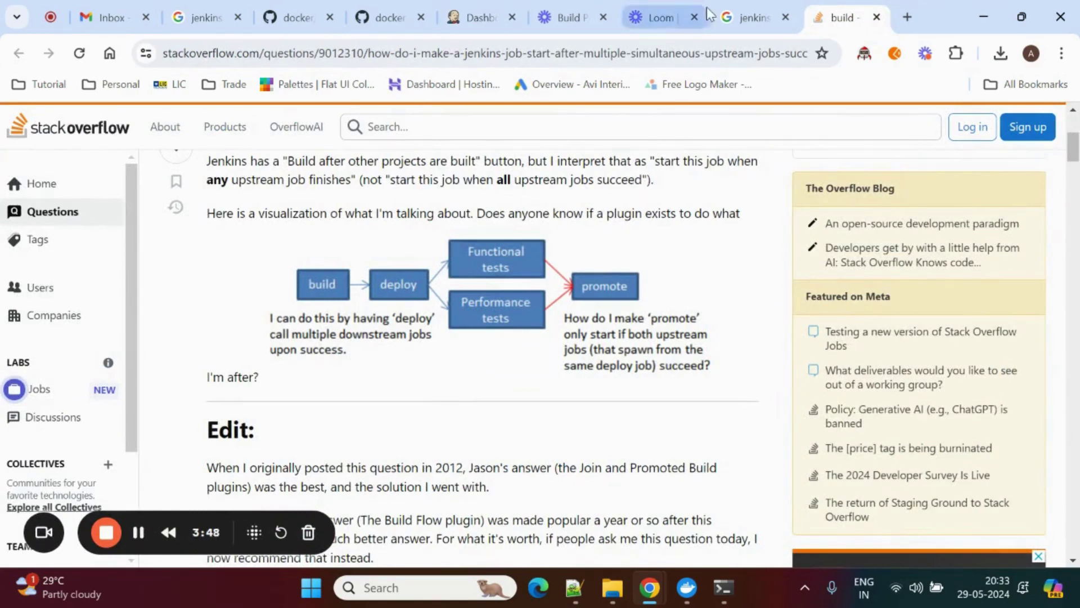
pyautogui.click(751, 17)
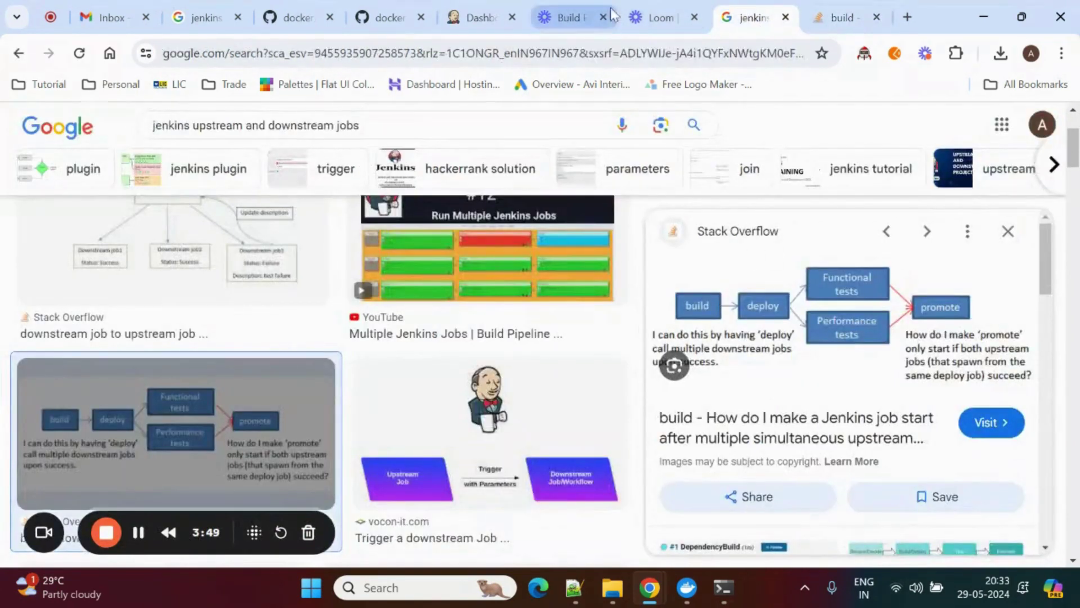
pyautogui.click(488, 16)
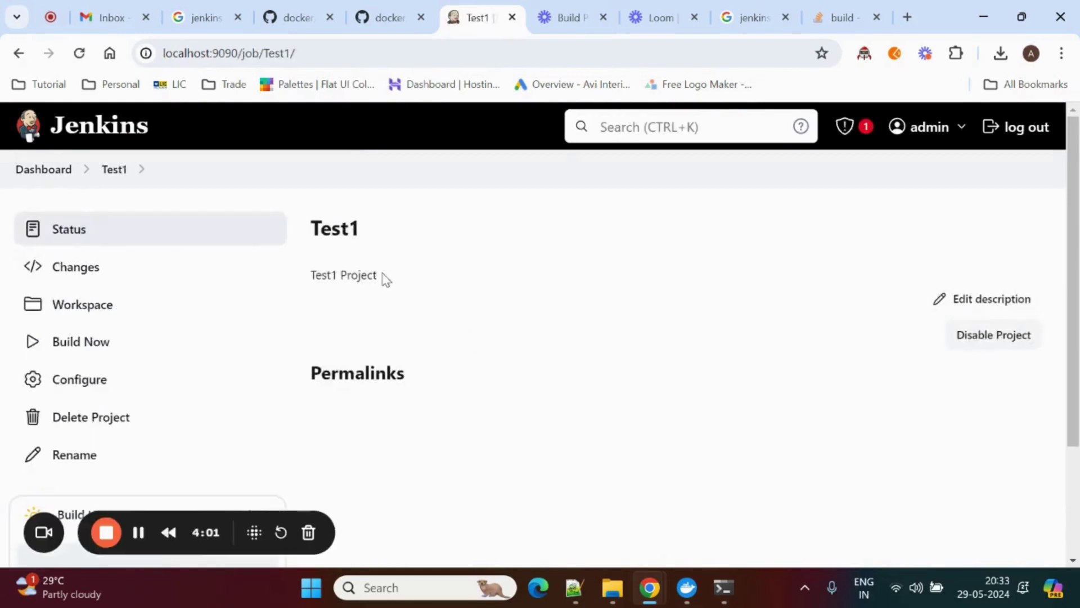
# Step: Open the Test1 job's configuration and add a Build other projects post-build action with Test2 as the project to build
pyautogui.click(94, 385)
pyautogui.scroll(-4, 775, 333)
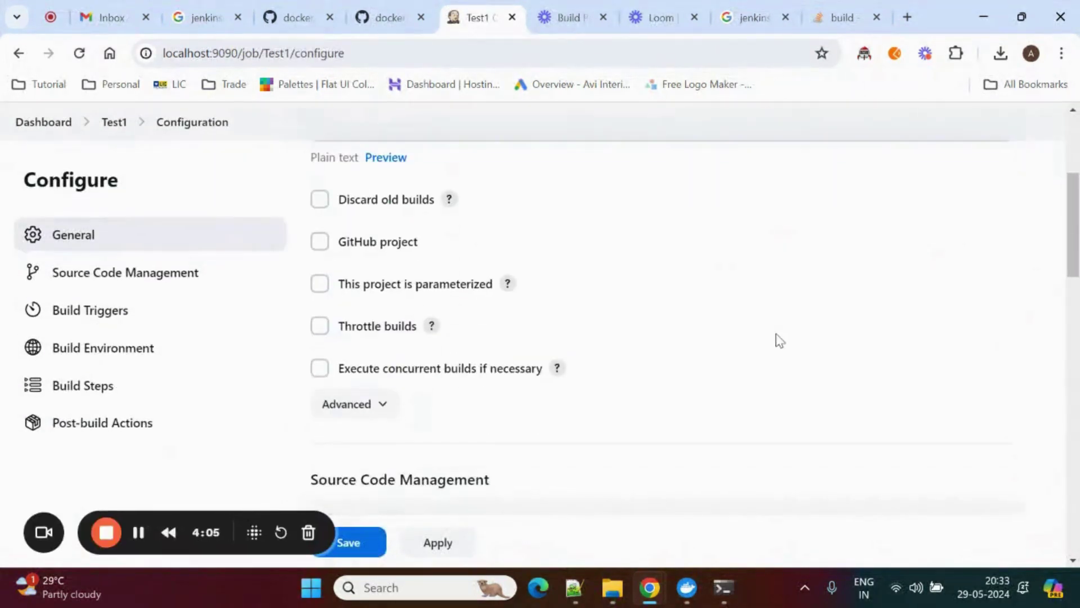
pyautogui.scroll(-6, 775, 333)
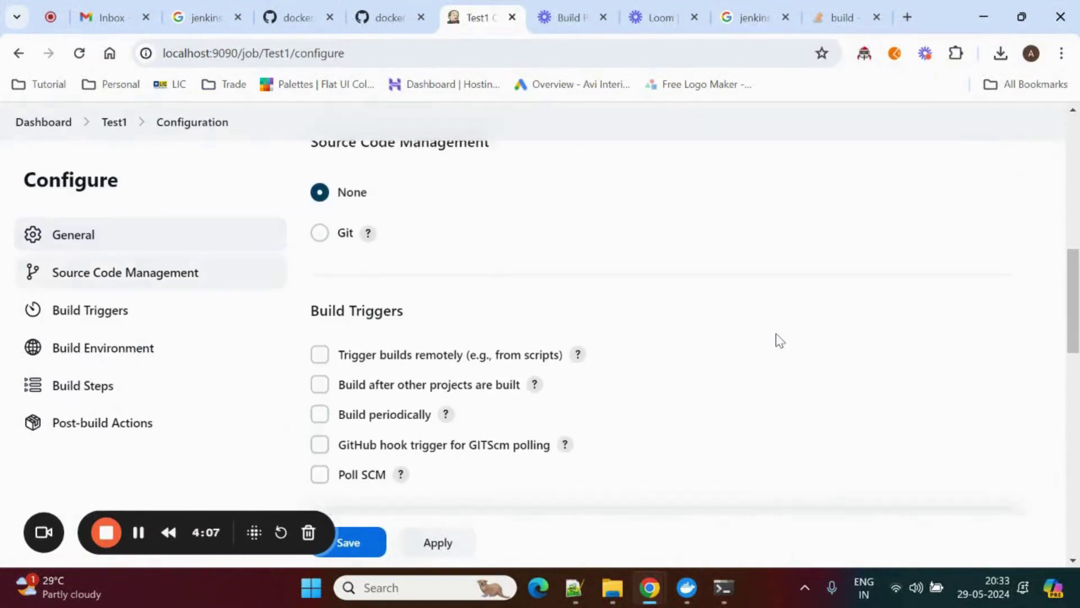
pyautogui.scroll(-10, 776, 333)
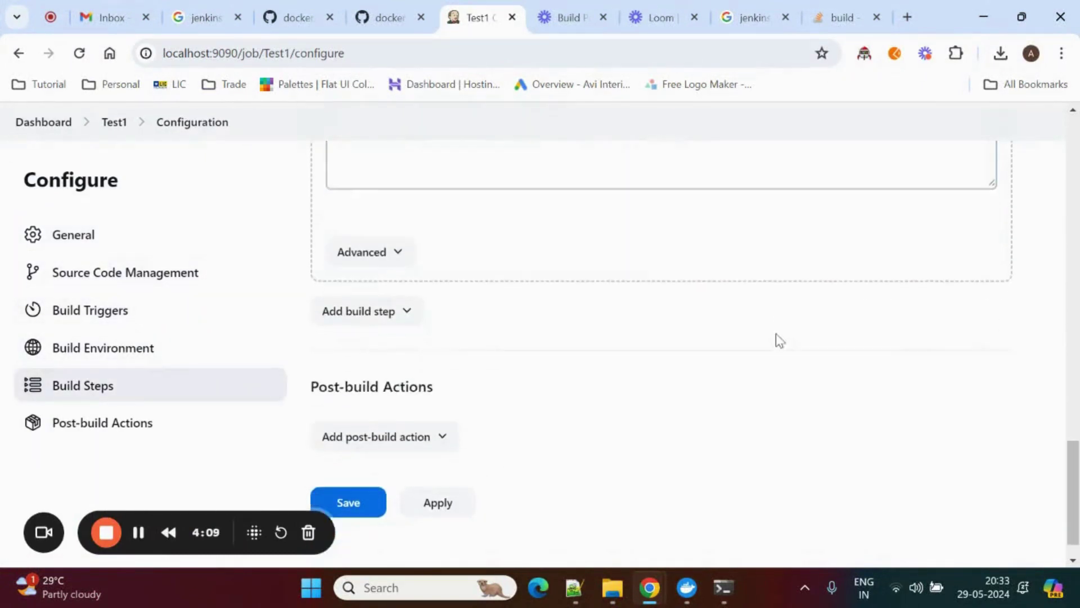
pyautogui.click(437, 398)
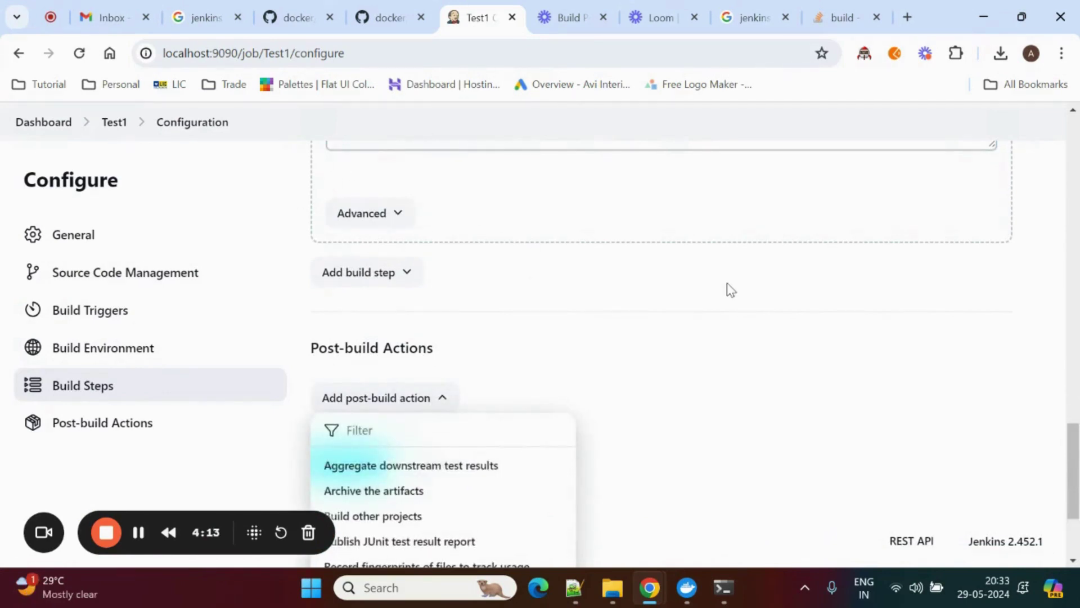
pyautogui.scroll(-3, 730, 289)
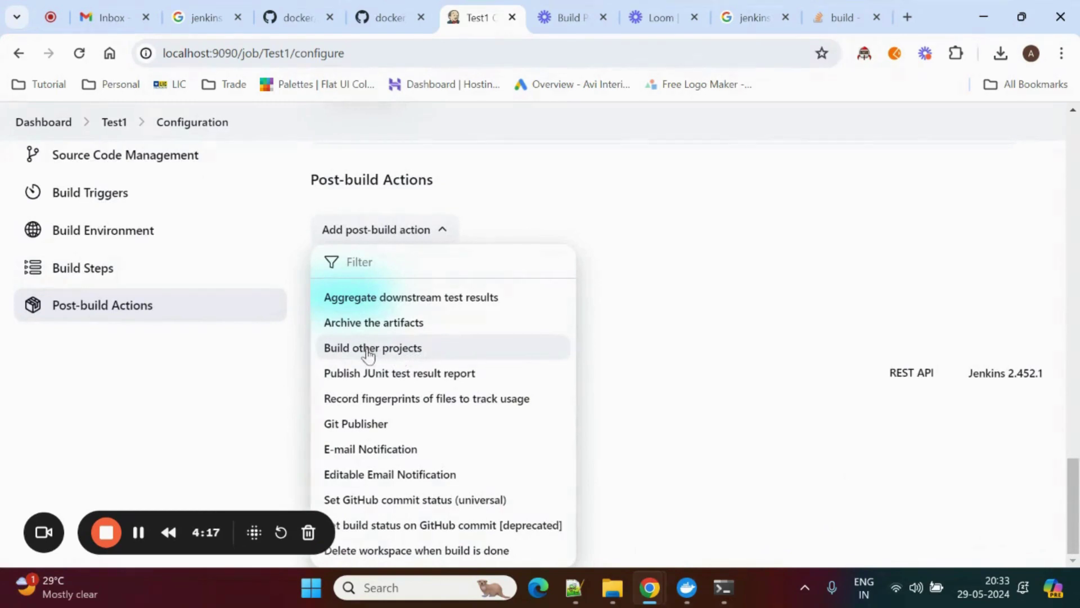
pyautogui.click(445, 360)
pyautogui.click(706, 296)
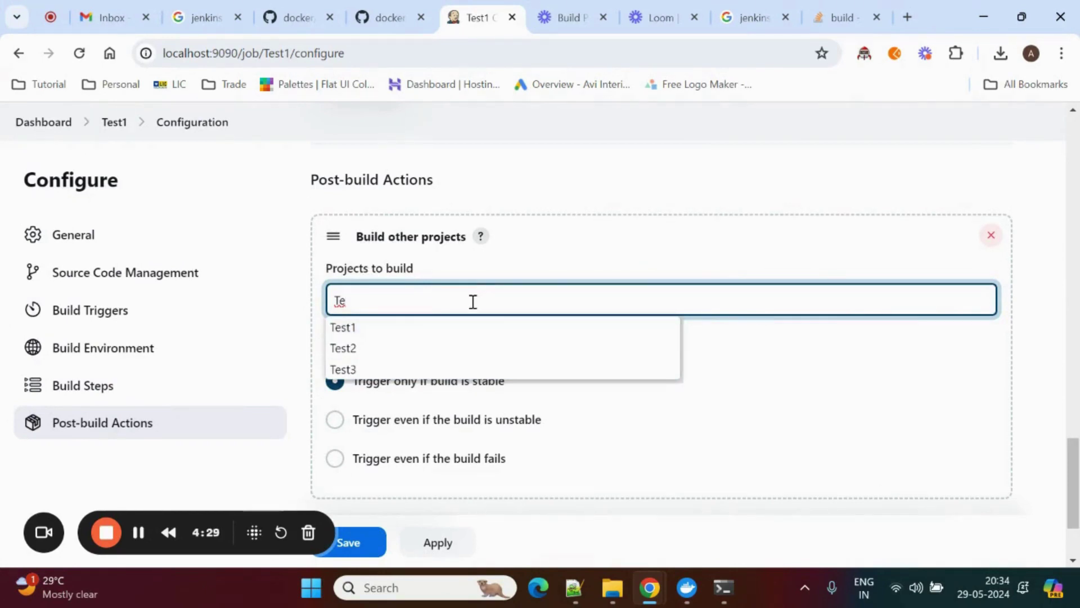
pyautogui.click(359, 348)
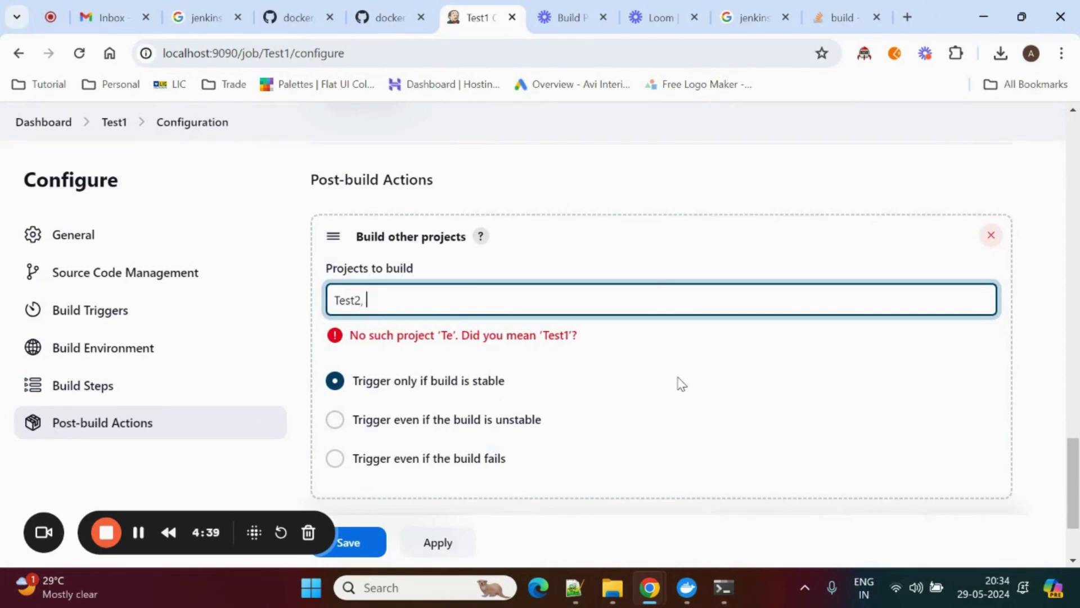
# Step: Remove the trailing comma after Test2 in Test1's projects to build, save the configuration and return to the dashboard
pyautogui.press('BackSpace')
pyautogui.click(681, 373)
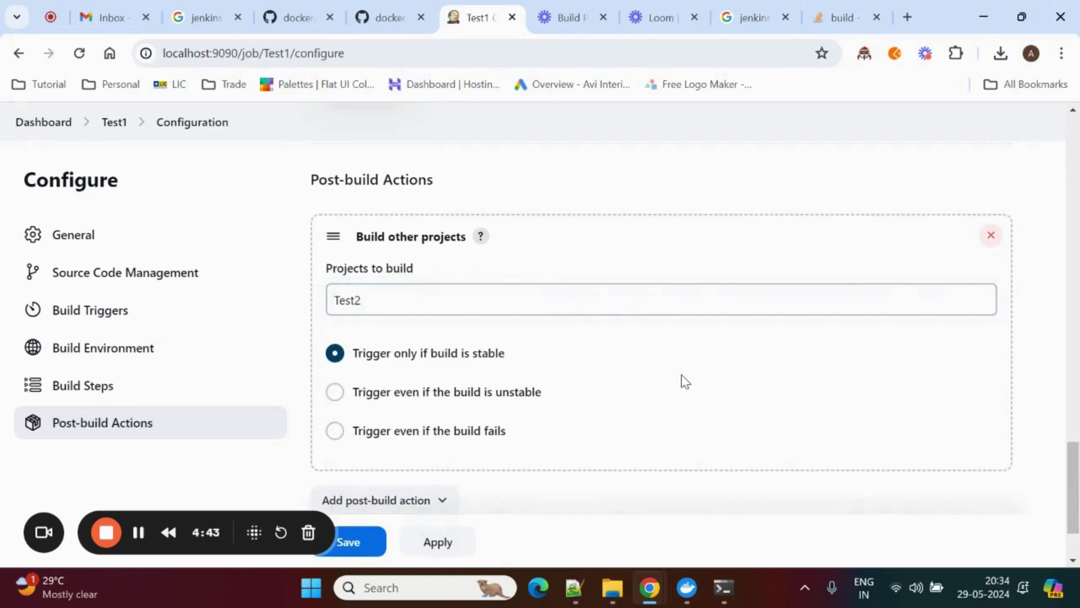
pyautogui.click(793, 363)
pyautogui.click(357, 541)
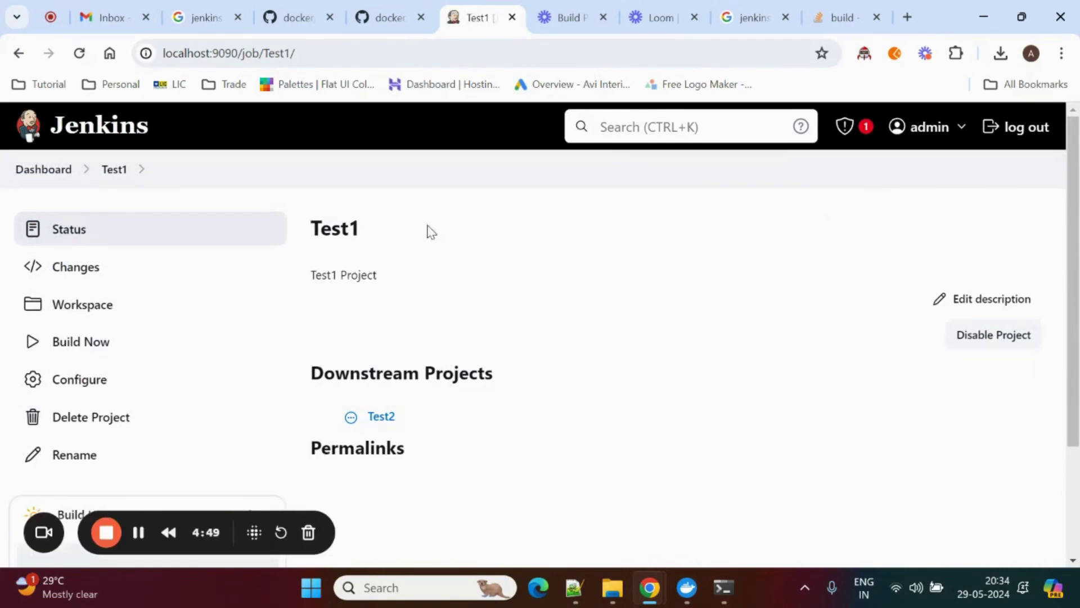
pyautogui.click(55, 170)
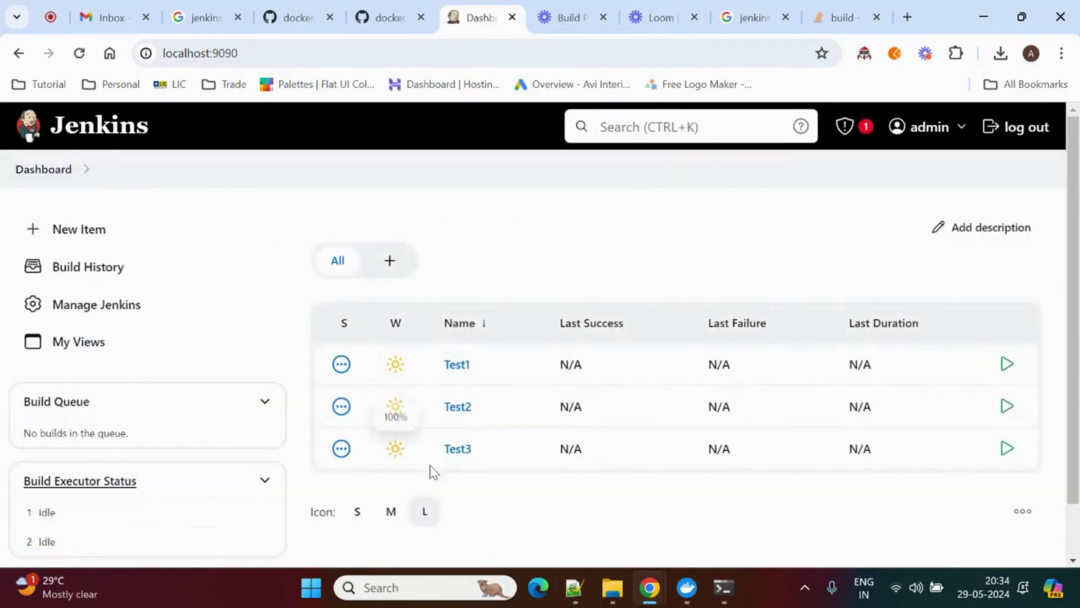
pyautogui.click(458, 450)
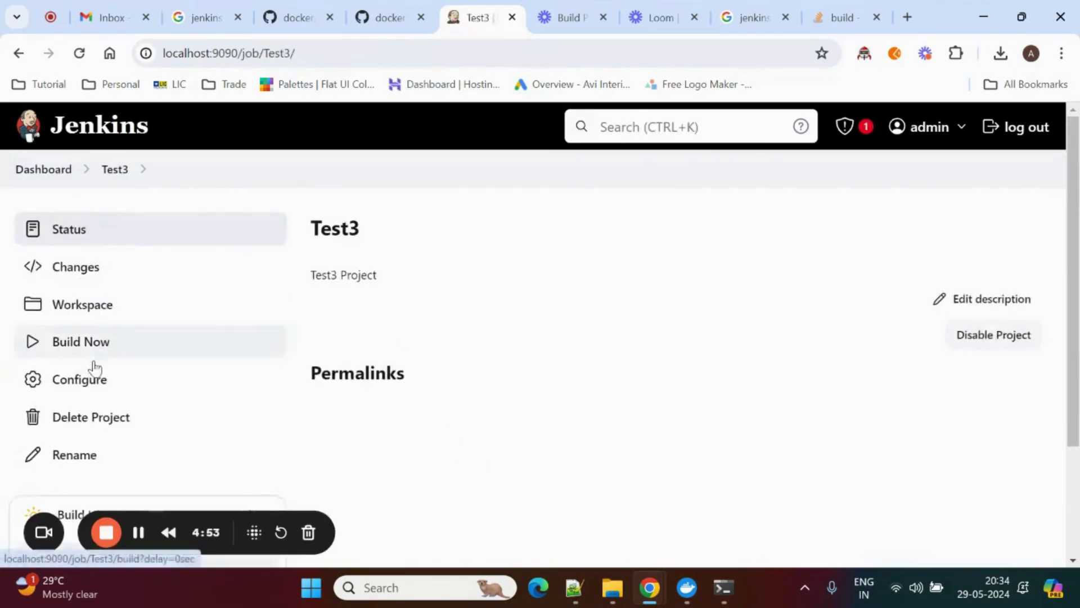
pyautogui.click(82, 385)
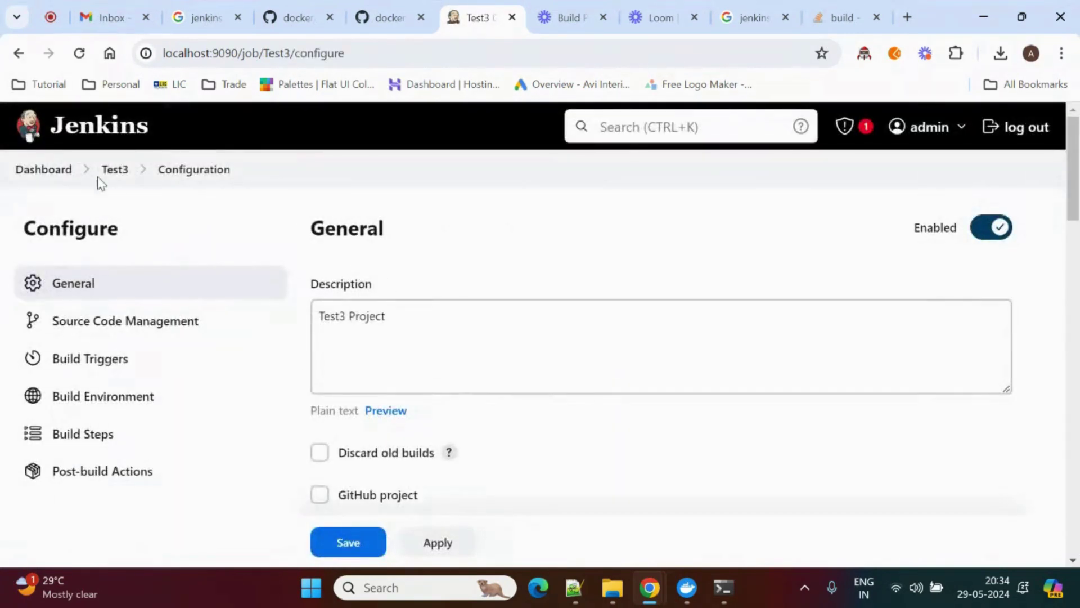
pyautogui.click(50, 170)
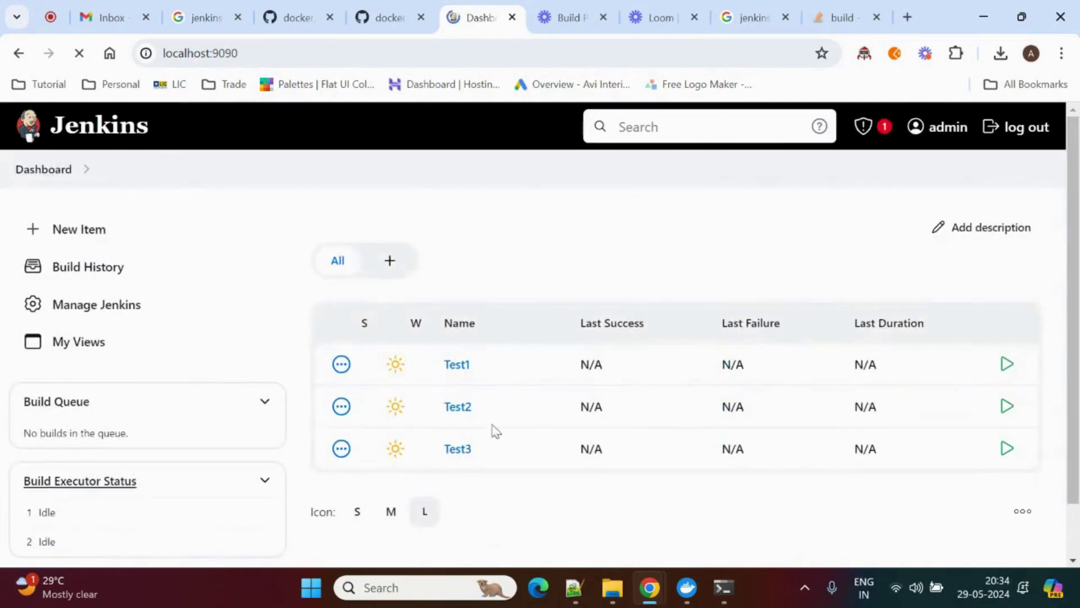
# Step: Open the Test2 job's configuration and add a Build other projects post-build action
pyautogui.click(457, 407)
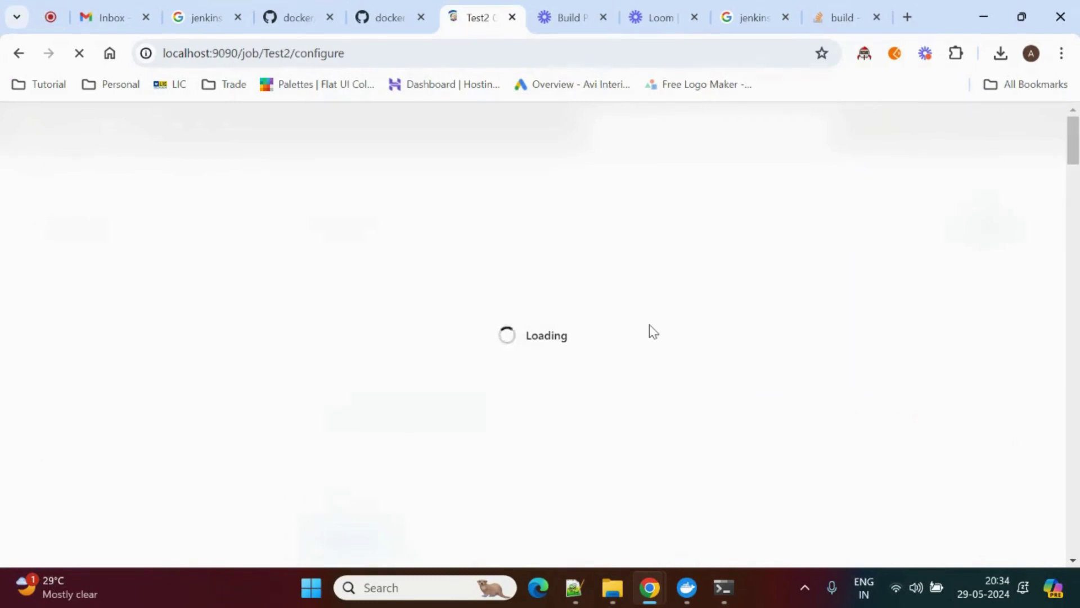
pyautogui.scroll(-15, 652, 332)
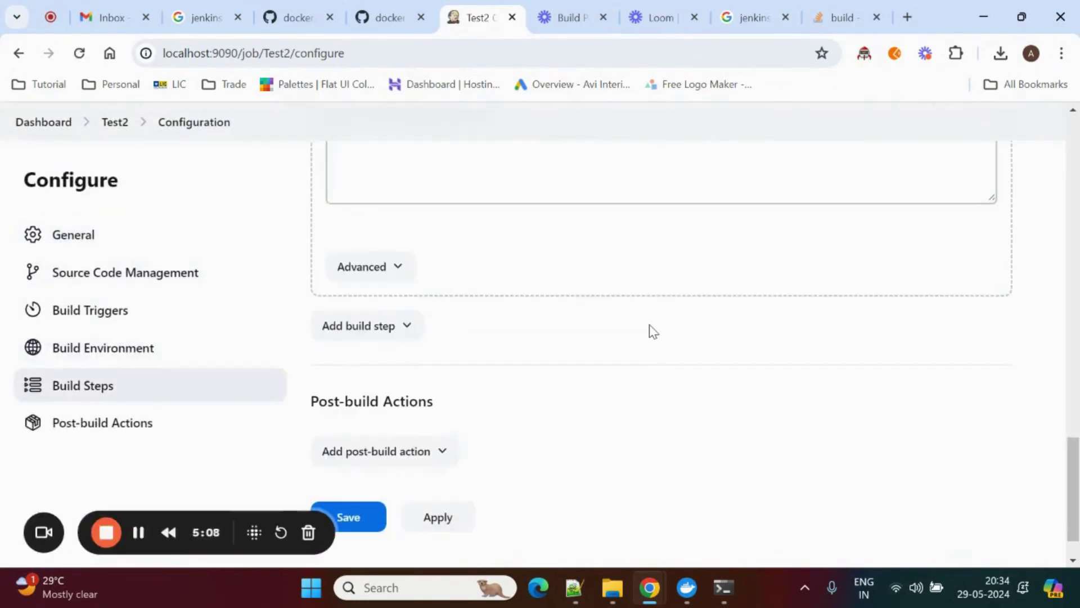
pyautogui.scroll(-1, 628, 326)
pyautogui.click(442, 397)
pyautogui.scroll(-2, 441, 399)
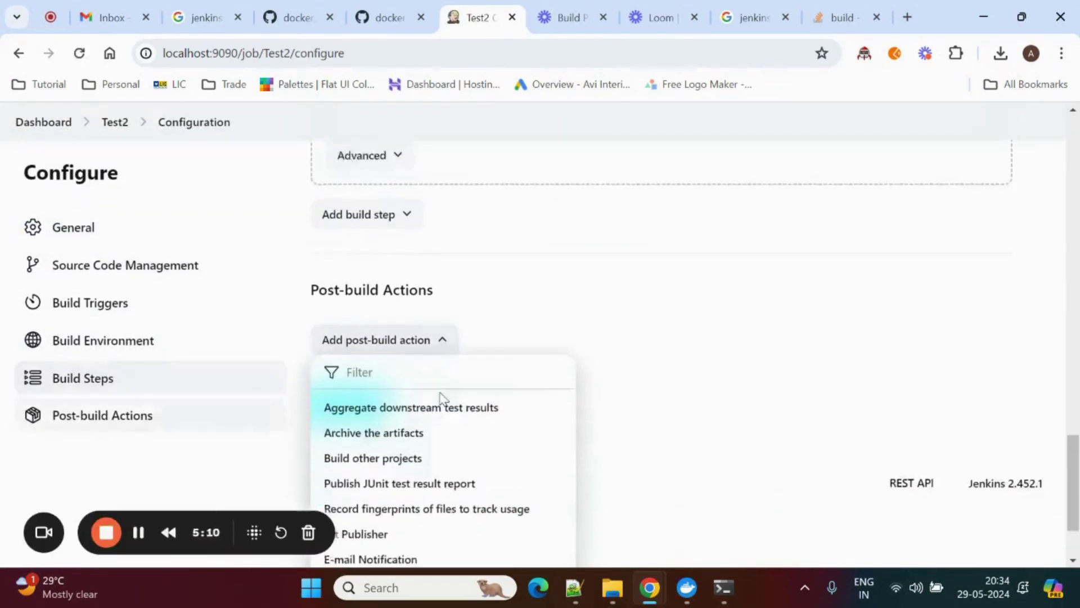
pyautogui.click(393, 442)
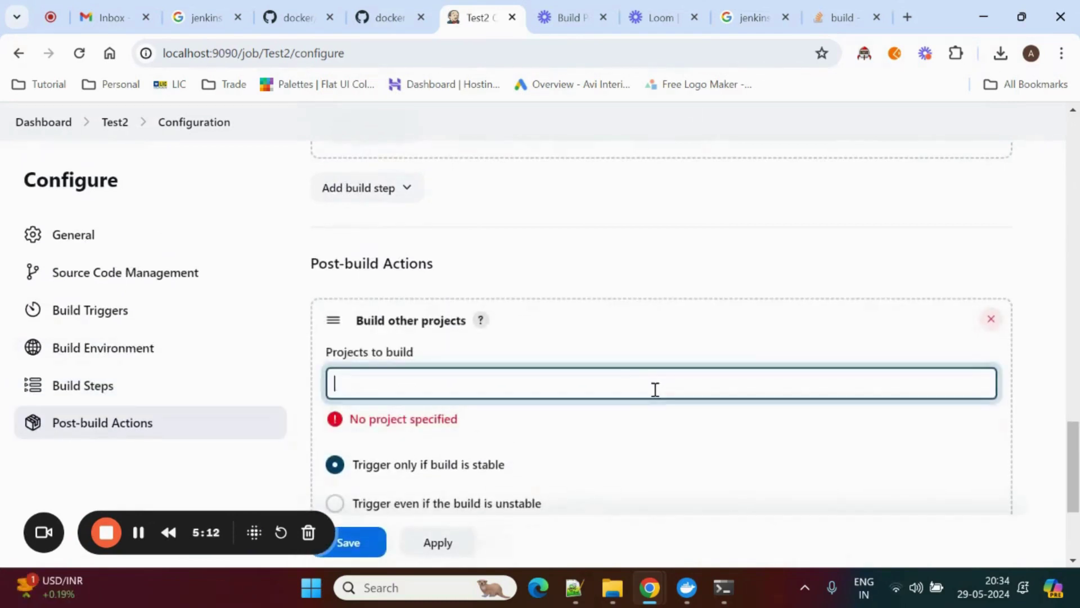
# Step: Set Test3 as the project to build after Test2, without a trailing comma, and apply and save the configuration
pyautogui.write('Tes')
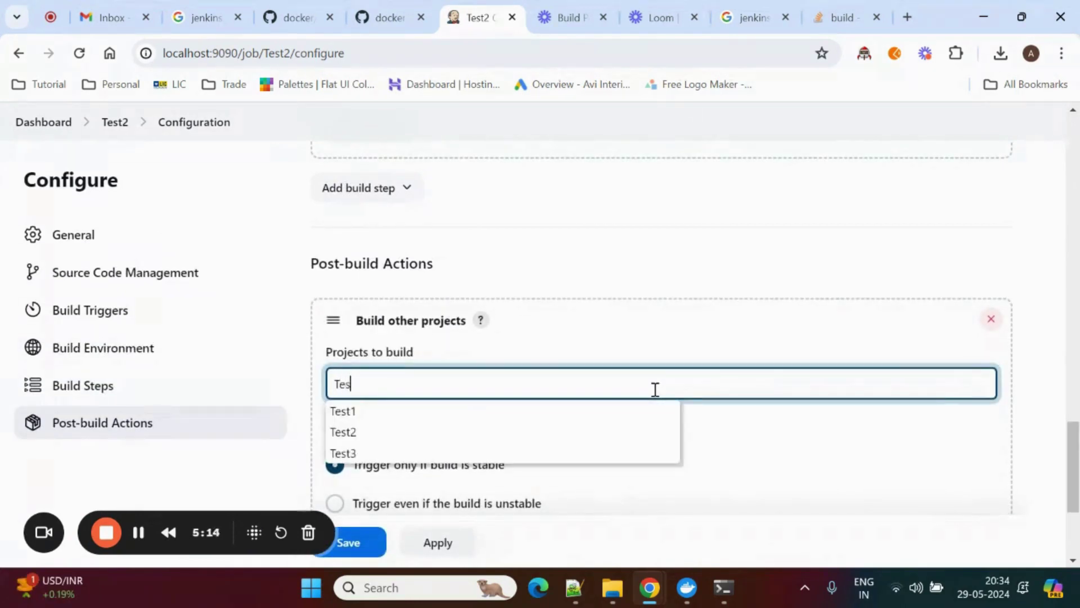
pyautogui.click(520, 450)
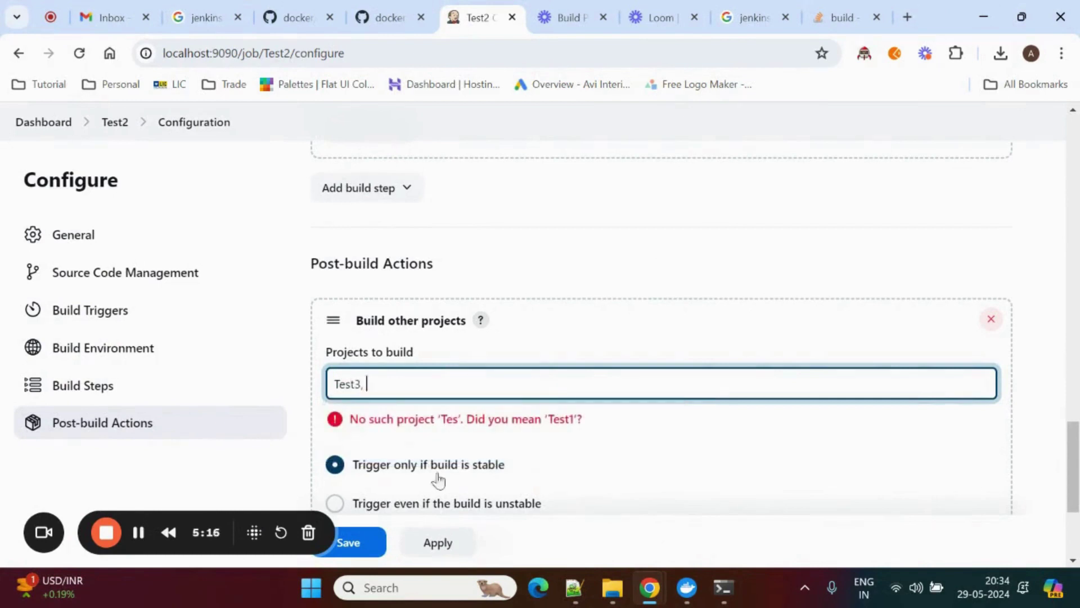
pyautogui.click(442, 543)
pyautogui.click(504, 383)
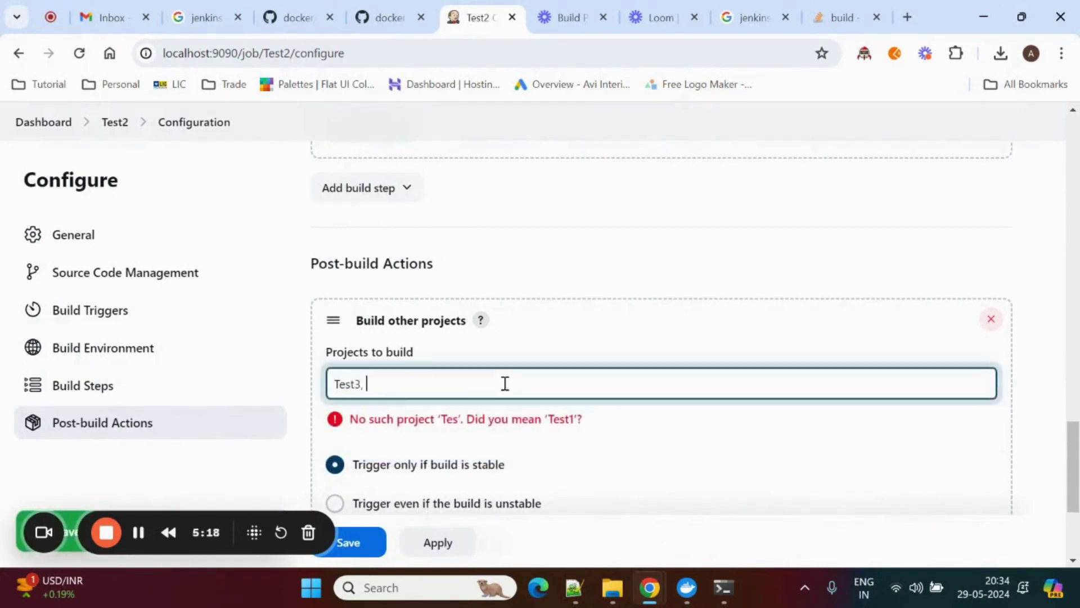
pyautogui.click(514, 494)
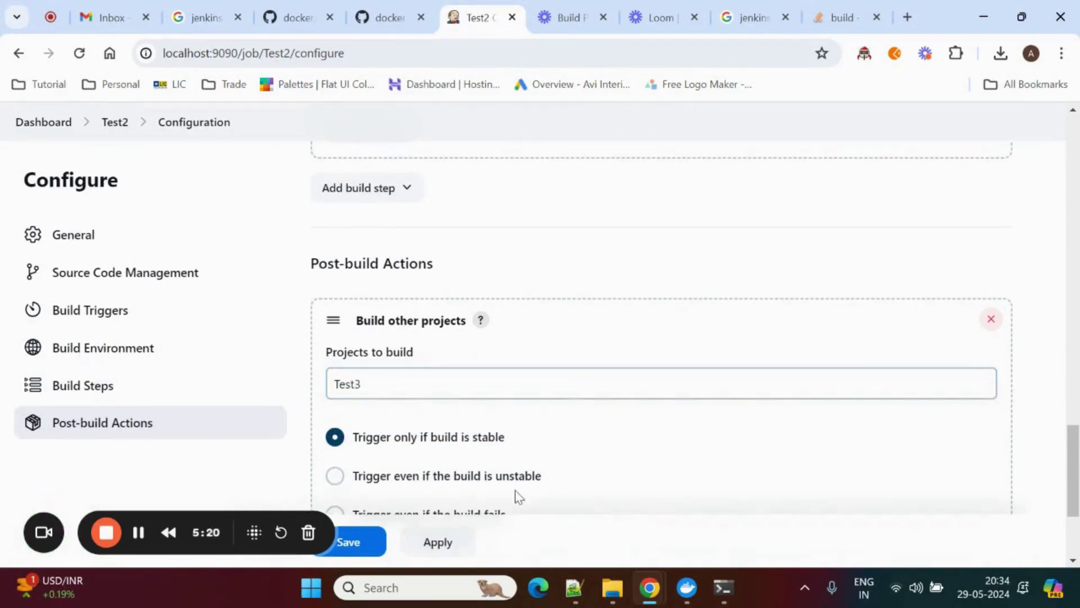
pyautogui.click(414, 542)
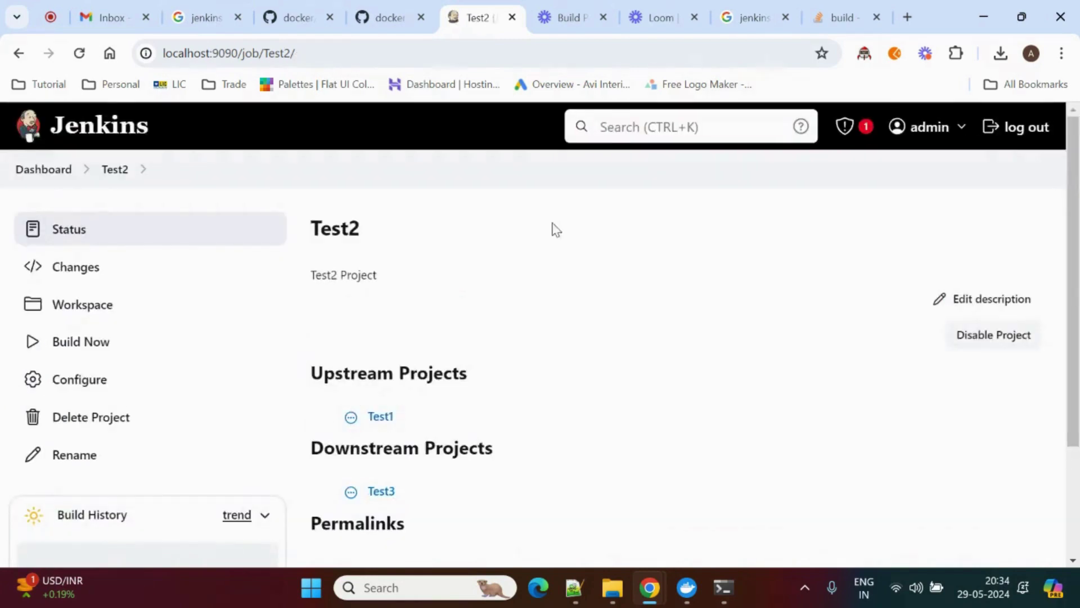
# Step: Open the Test1 job from the dashboard and examine its downstream projects
pyautogui.click(49, 171)
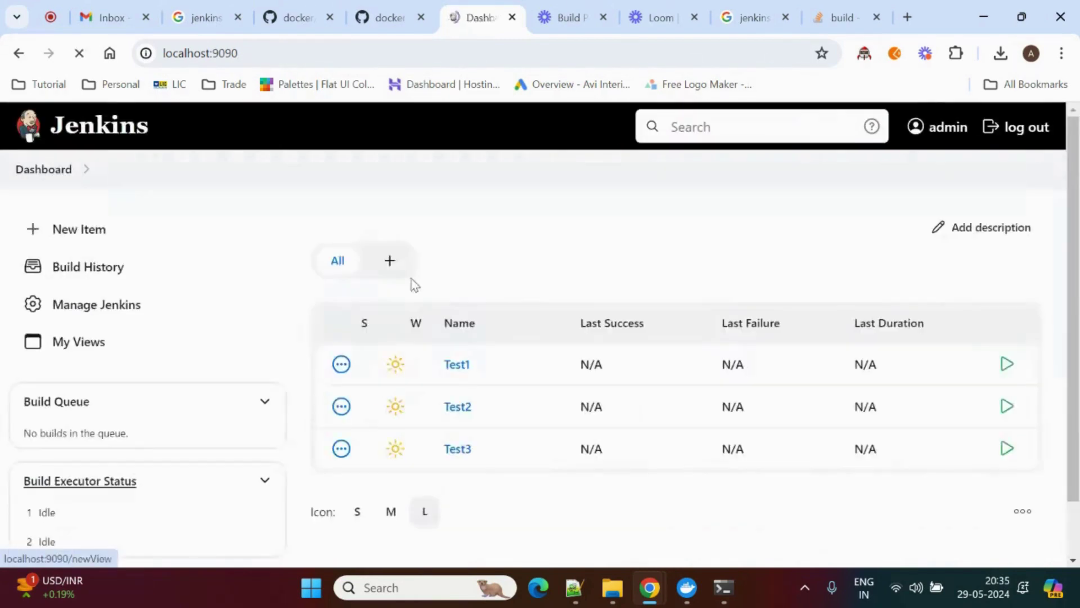
pyautogui.click(459, 365)
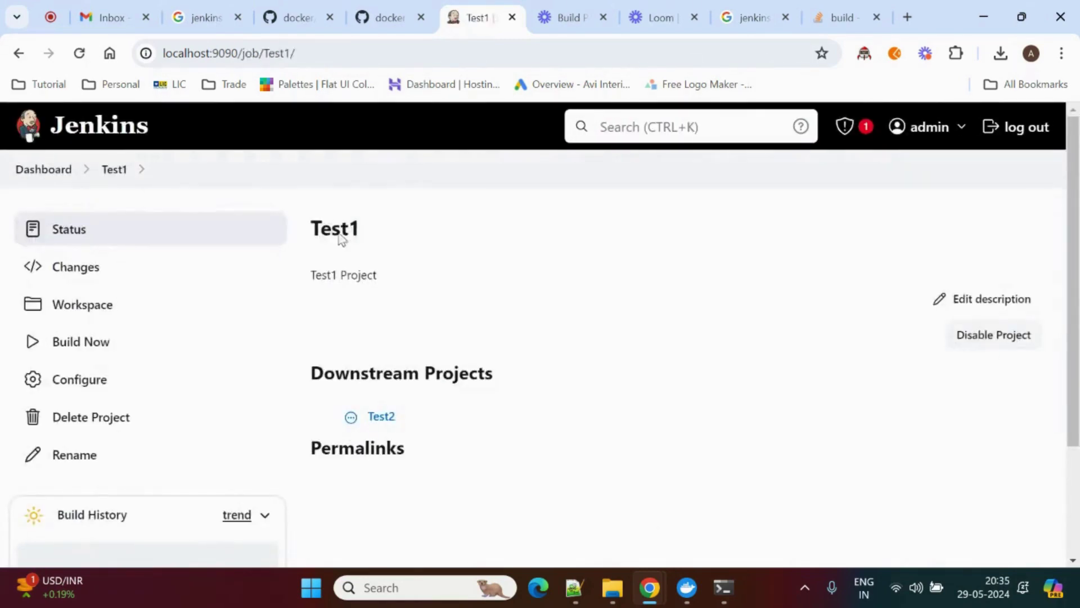
pyautogui.moveTo(311, 222); pyautogui.dragTo(414, 232)
pyautogui.click(410, 227)
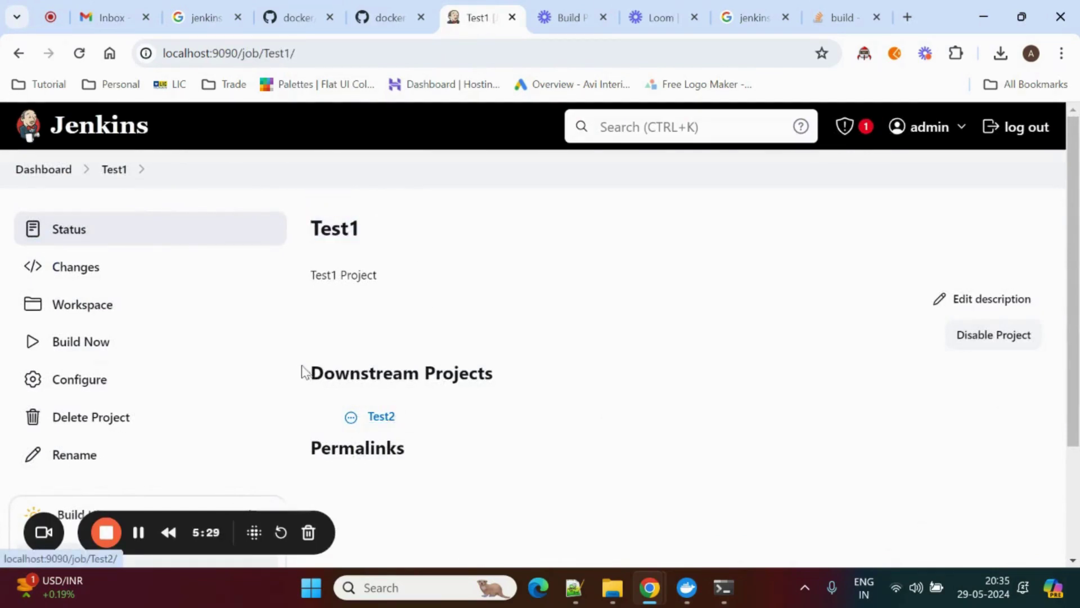
pyautogui.moveTo(299, 352); pyautogui.dragTo(517, 361)
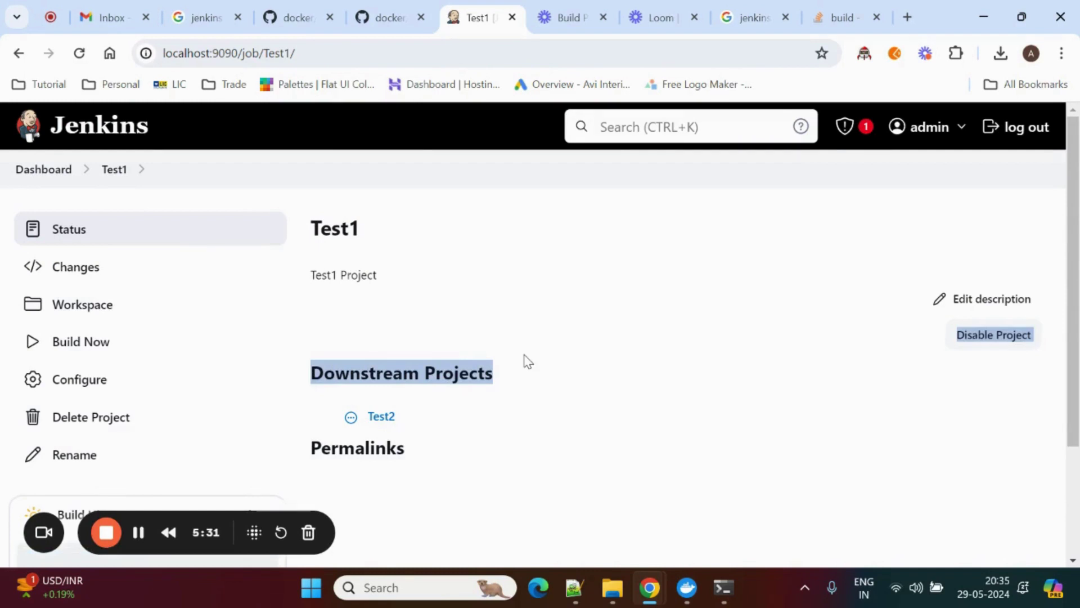
pyautogui.click(528, 361)
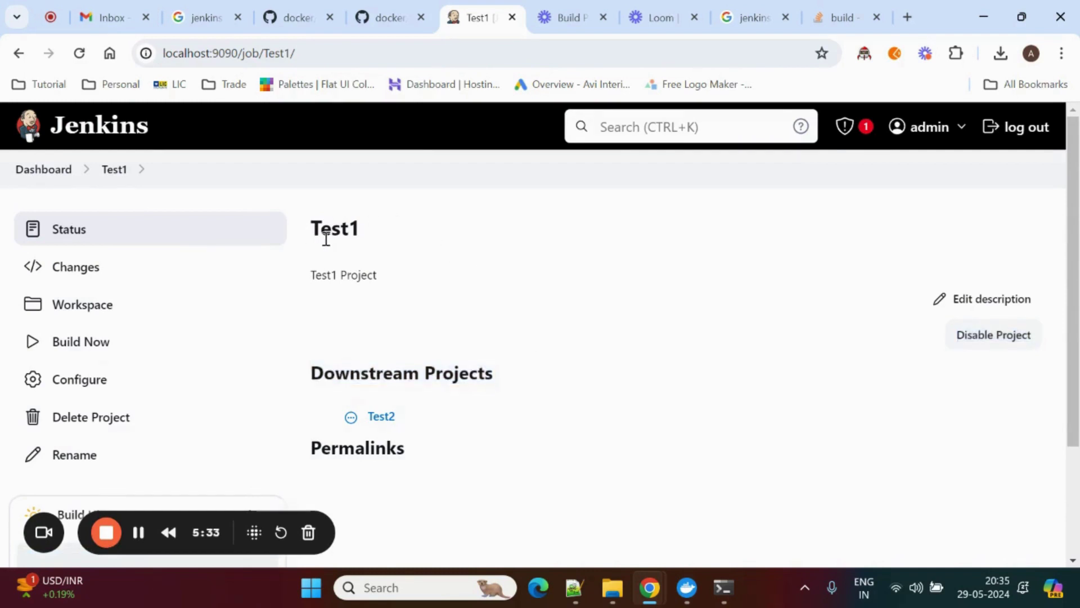
pyautogui.moveTo(321, 224); pyautogui.dragTo(448, 261)
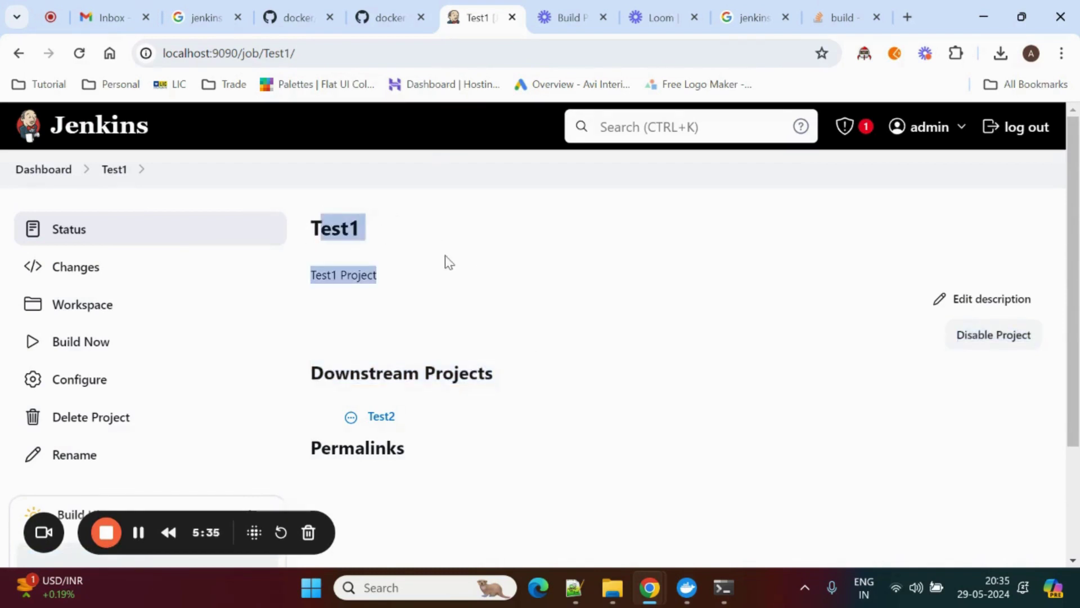
# Step: Follow the downstream link to the Test2 job and examine its upstream and downstream projects
pyautogui.click(382, 417)
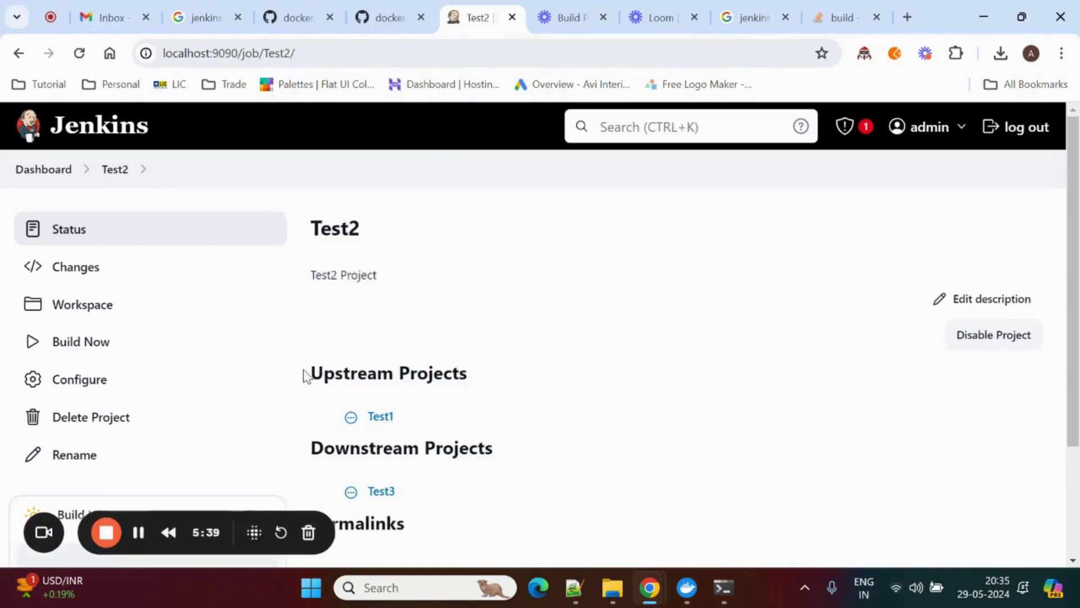
pyautogui.moveTo(306, 373); pyautogui.dragTo(569, 372)
pyautogui.moveTo(308, 453); pyautogui.dragTo(516, 446)
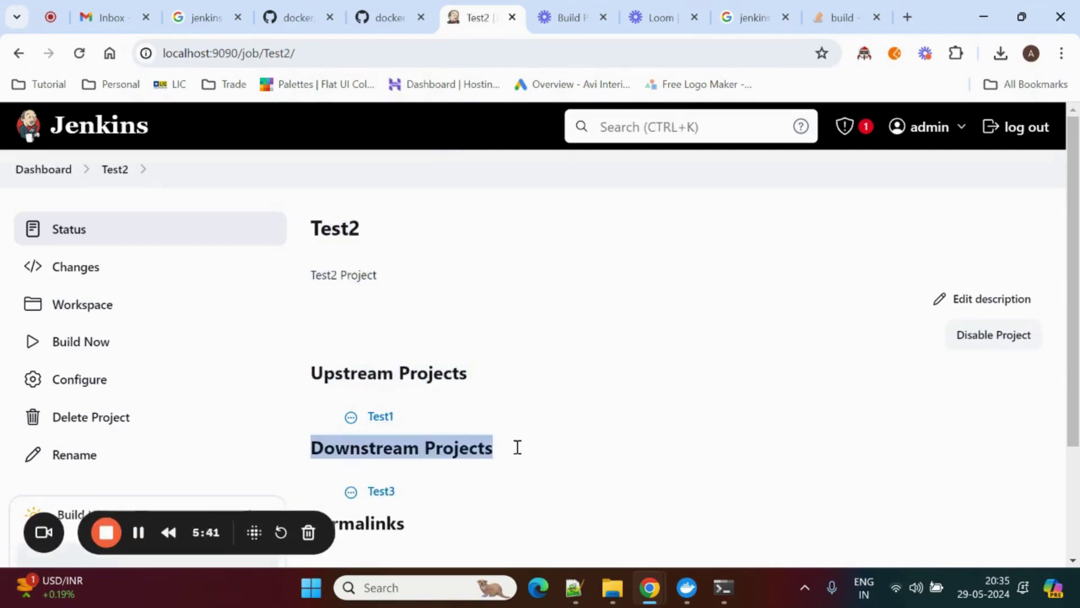
pyautogui.click(564, 302)
pyautogui.scroll(-1, 566, 303)
pyautogui.scroll(1, 566, 302)
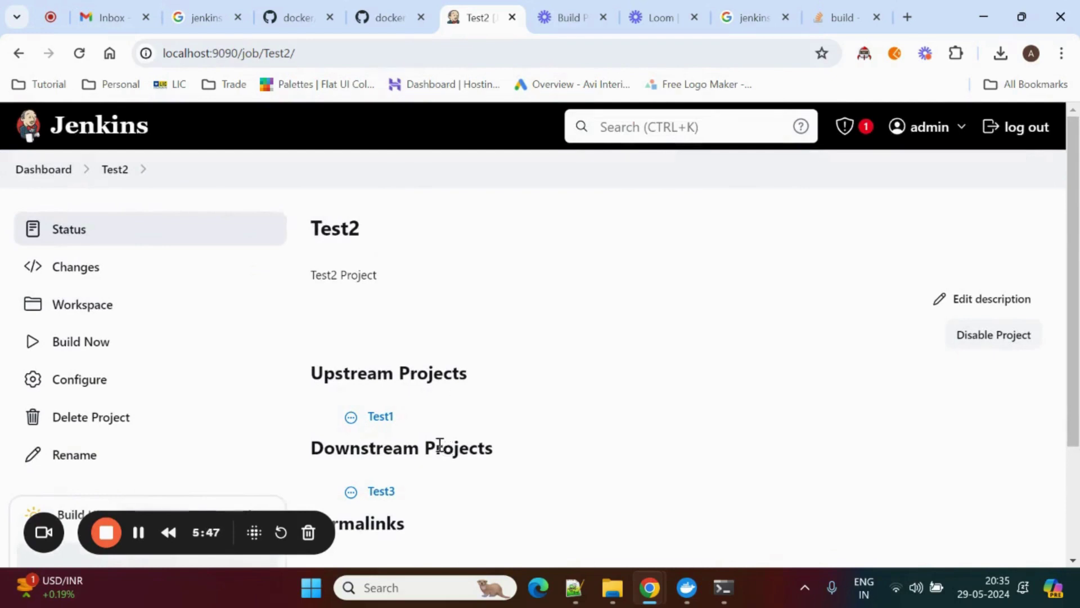
pyautogui.moveTo(411, 435); pyautogui.dragTo(335, 392)
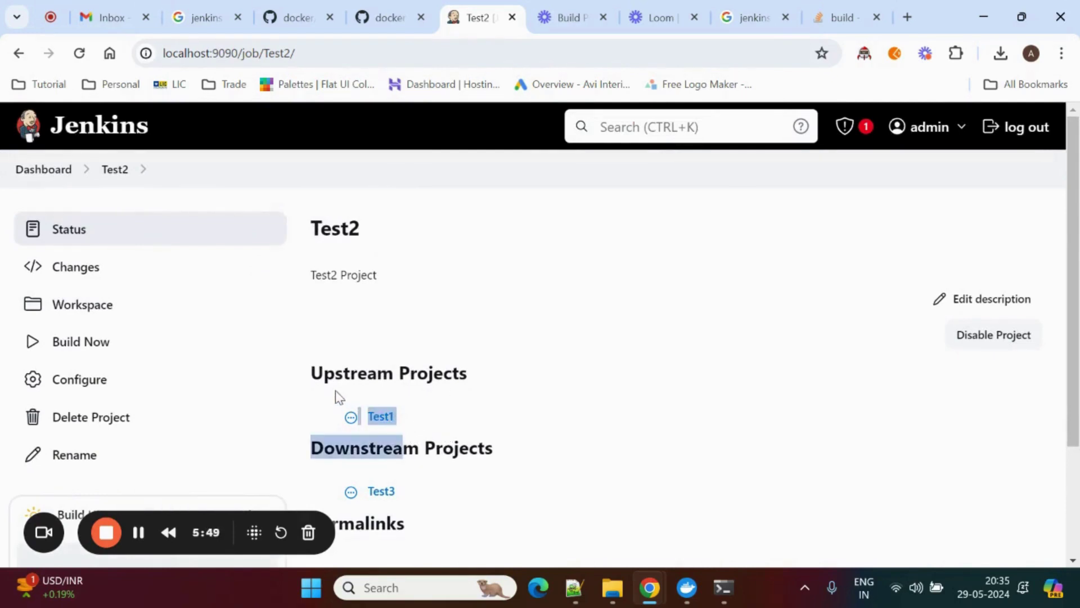
pyautogui.click(645, 350)
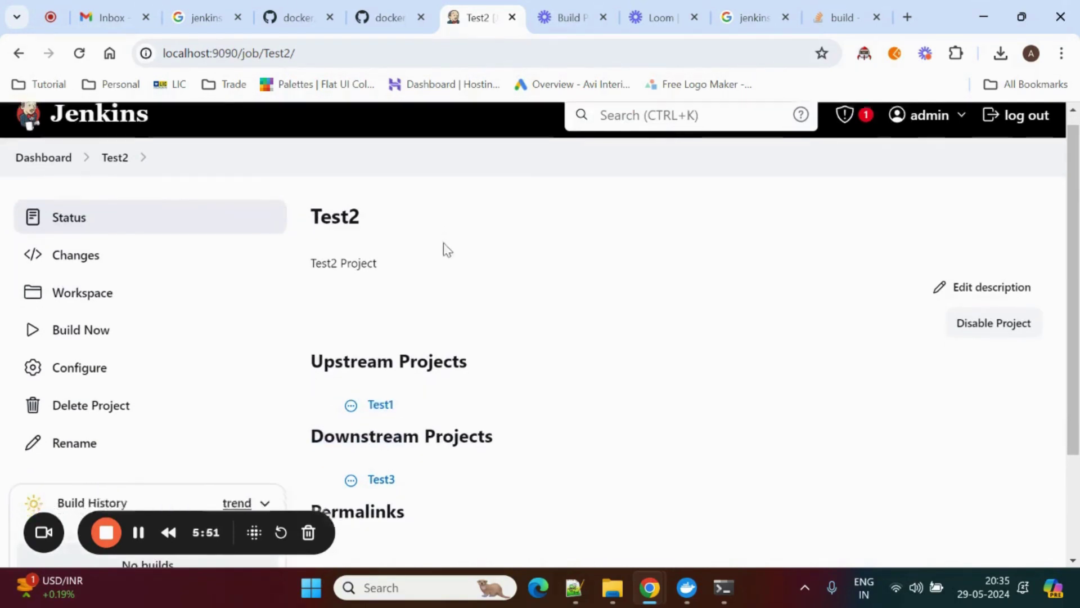
pyautogui.scroll(-3, 394, 304)
pyautogui.moveTo(329, 336); pyautogui.dragTo(430, 354)
pyautogui.click(658, 367)
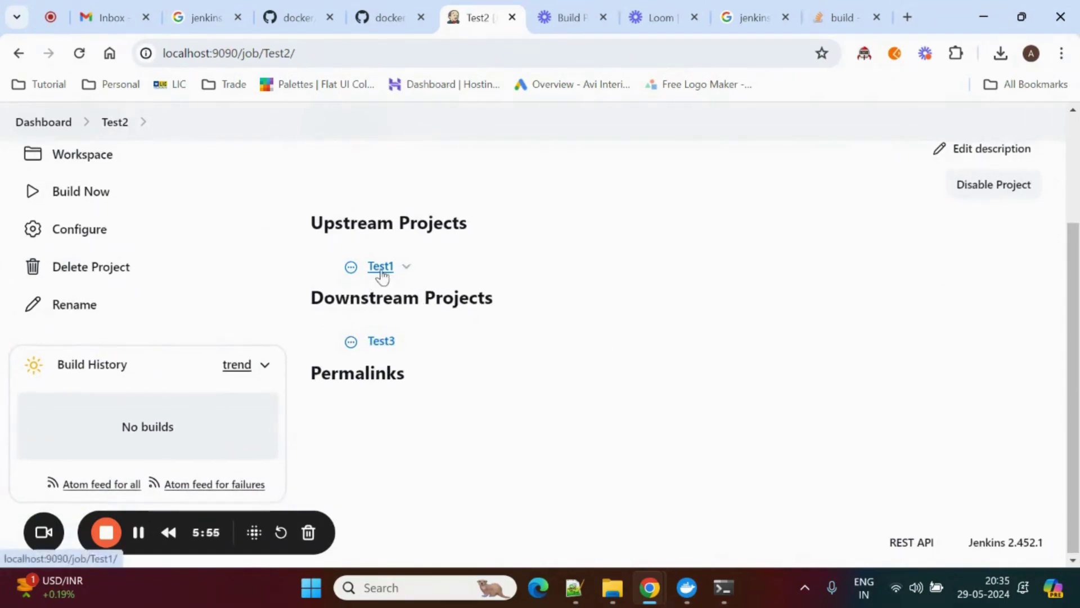
pyautogui.scroll(3, 352, 236)
pyautogui.scroll(-1, 359, 244)
pyautogui.scroll(-1, 358, 245)
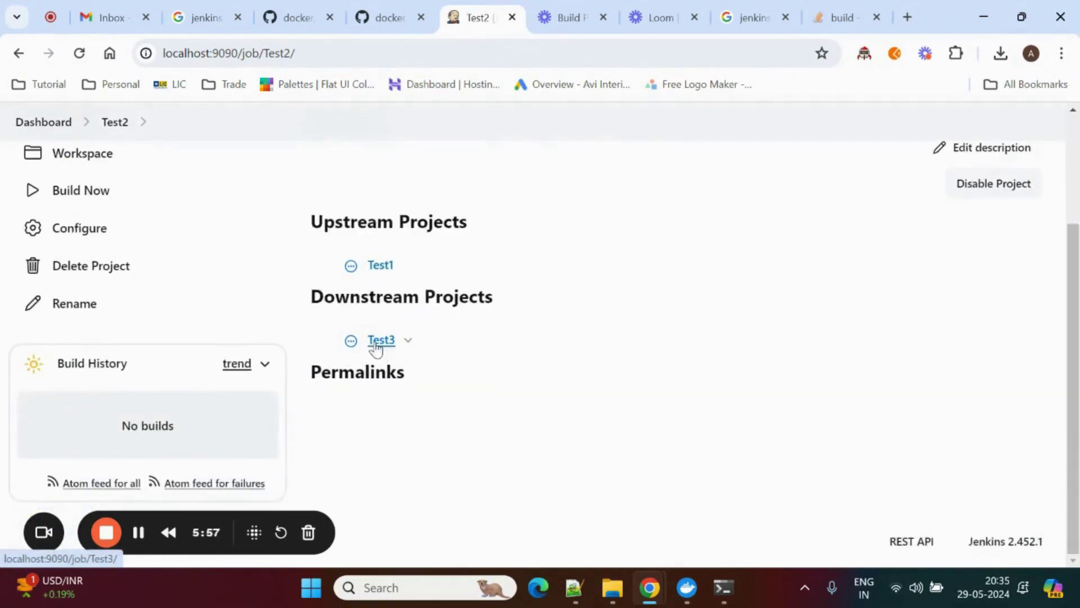
# Step: Follow the downstream link to the Test3 job and check its upstream project
pyautogui.click(376, 341)
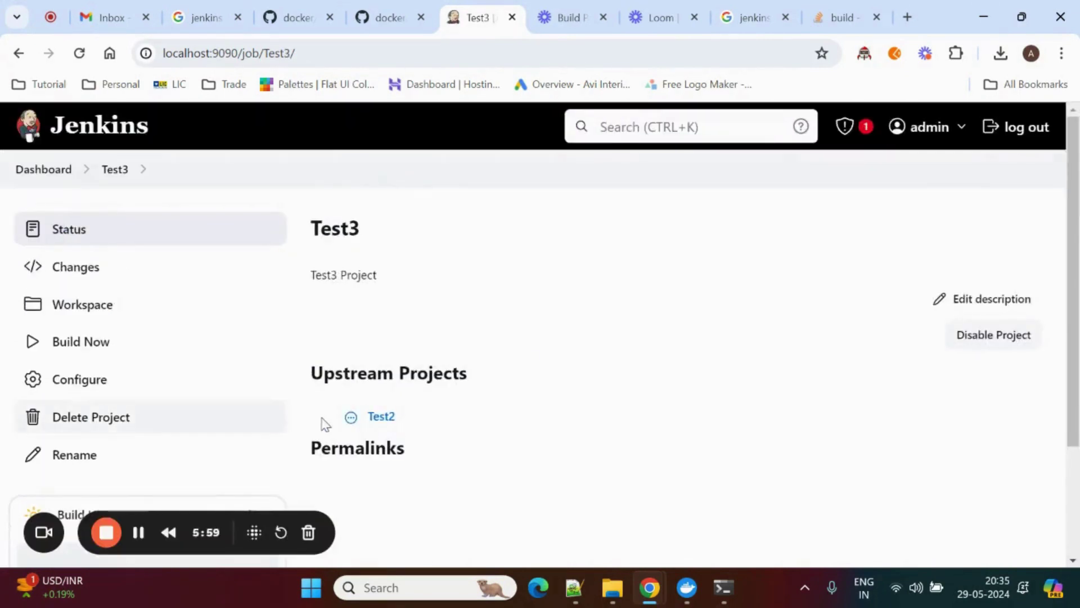
pyautogui.moveTo(341, 415); pyautogui.dragTo(455, 416)
pyautogui.click(608, 341)
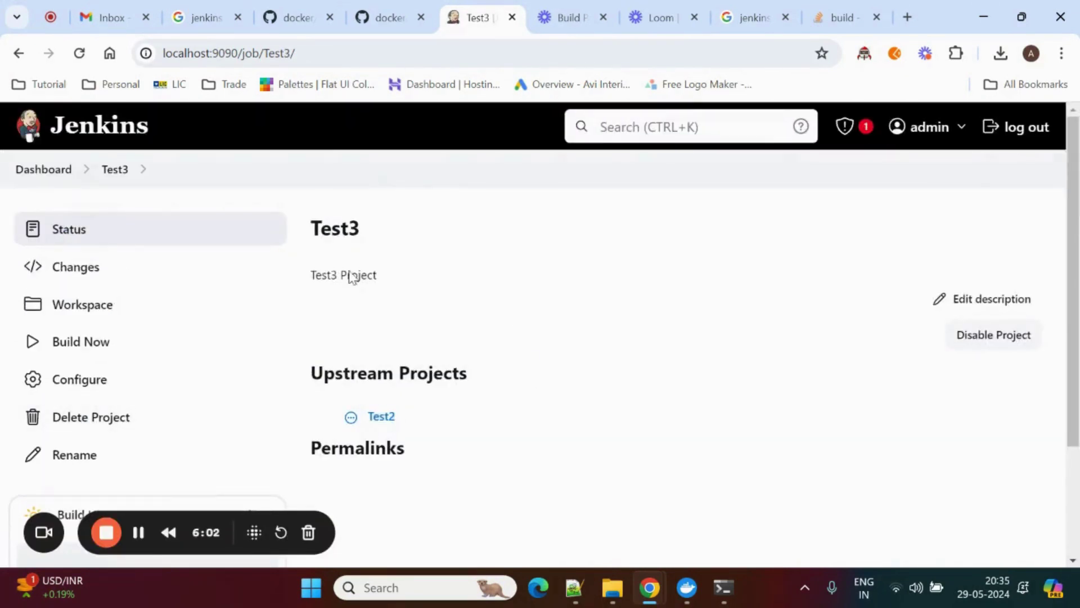
# Step: Return to the dashboard, open the Test1 job and start a build of it
pyautogui.click(50, 171)
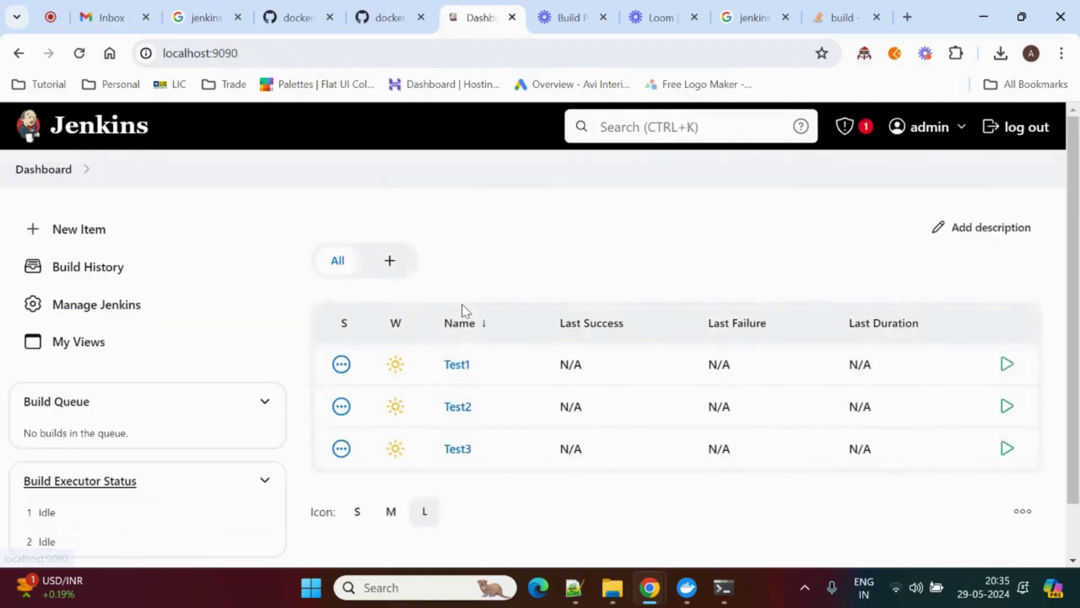
pyautogui.click(450, 366)
pyautogui.scroll(-3, 535, 287)
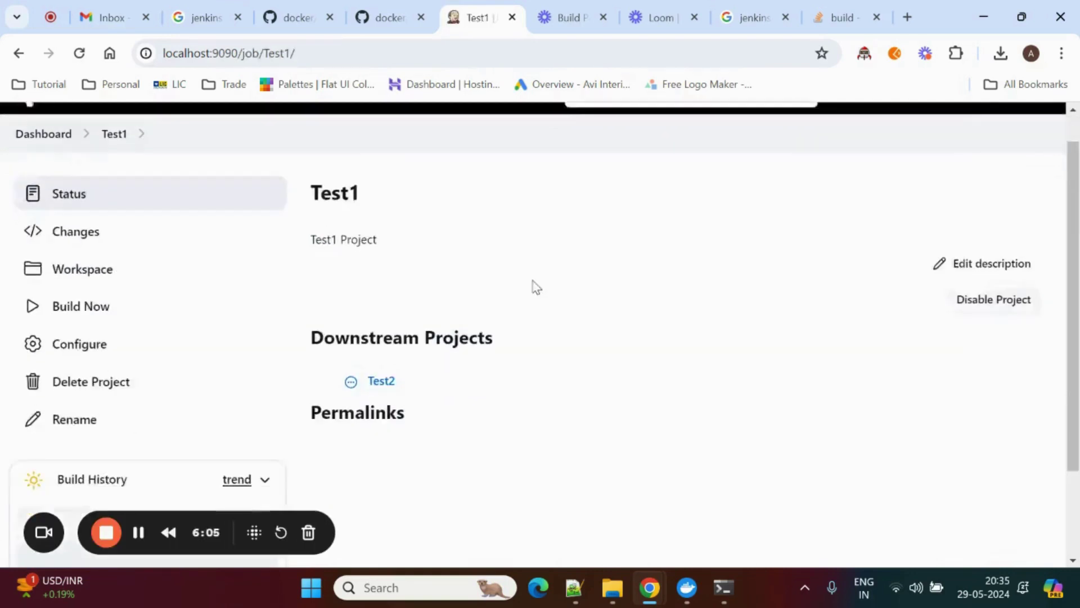
pyautogui.scroll(3, 571, 335)
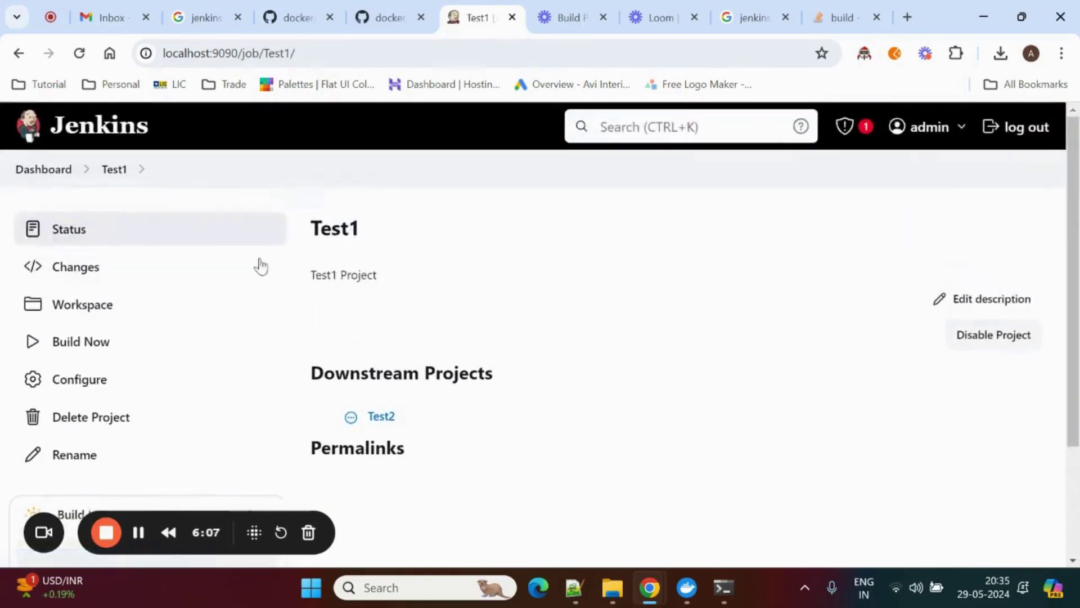
pyautogui.scroll(-3, 563, 326)
pyautogui.scroll(3, 130, 371)
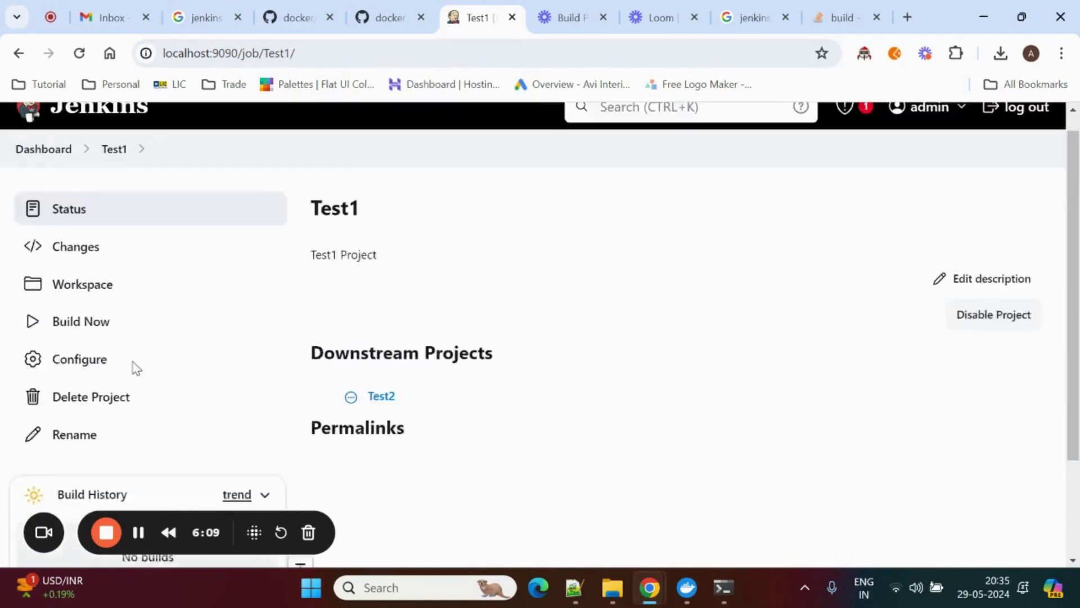
pyautogui.click(96, 342)
pyautogui.scroll(-3, 516, 273)
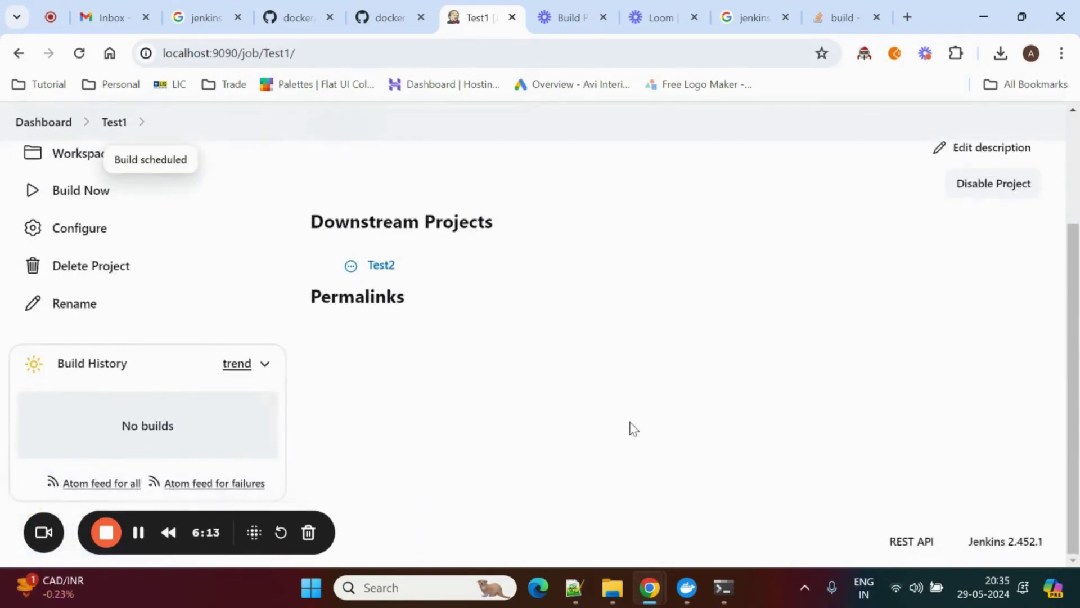
# Step: Return to the dashboard, check the build status of Test1, Test2 and Test3, and collapse the build queue
pyautogui.scroll(3, 149, 297)
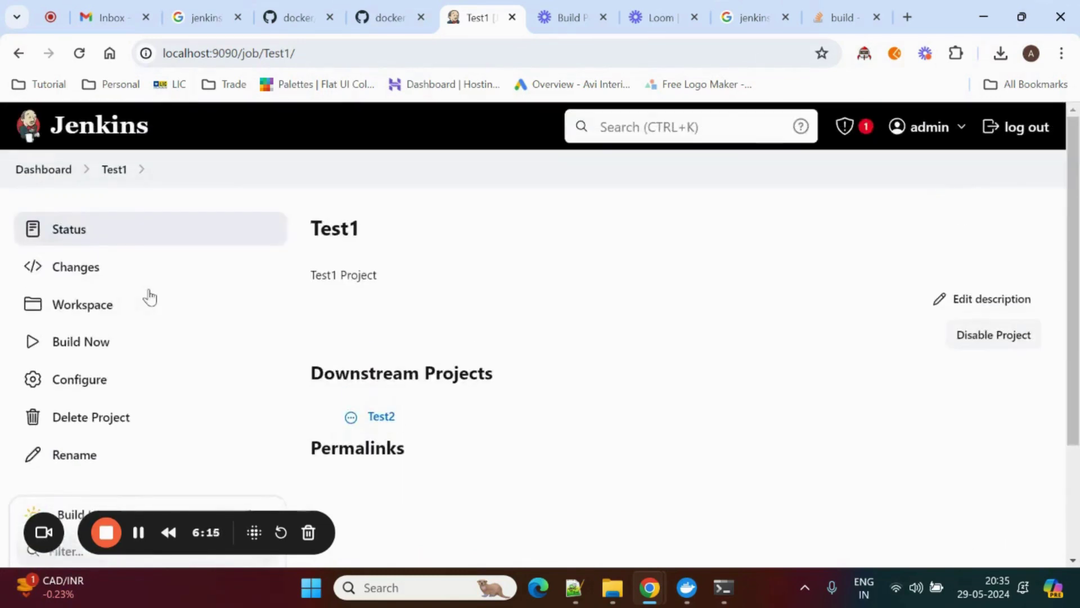
pyautogui.click(42, 171)
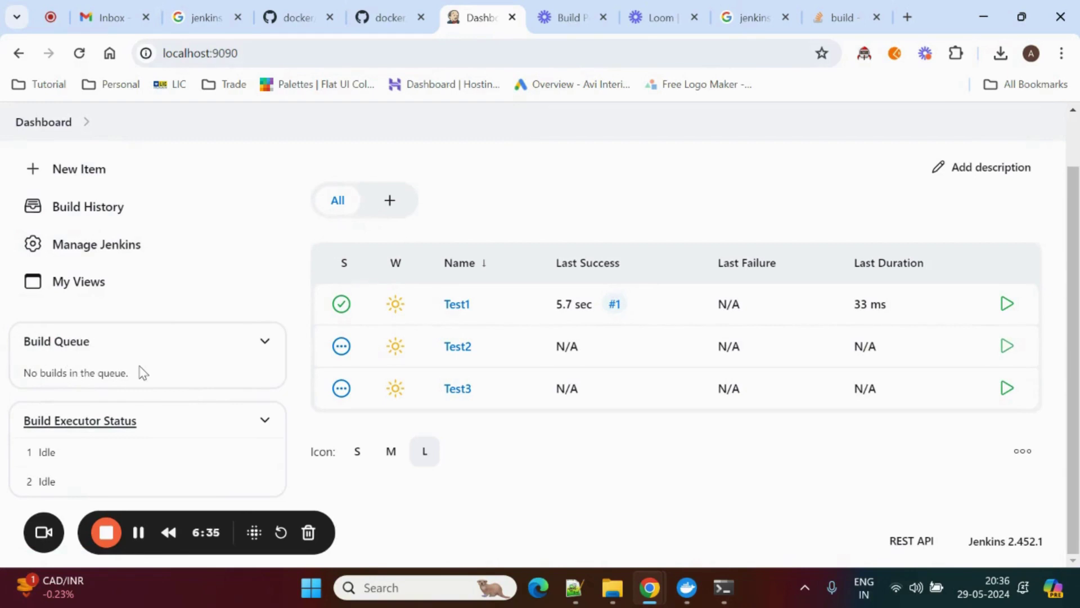
pyautogui.click(265, 340)
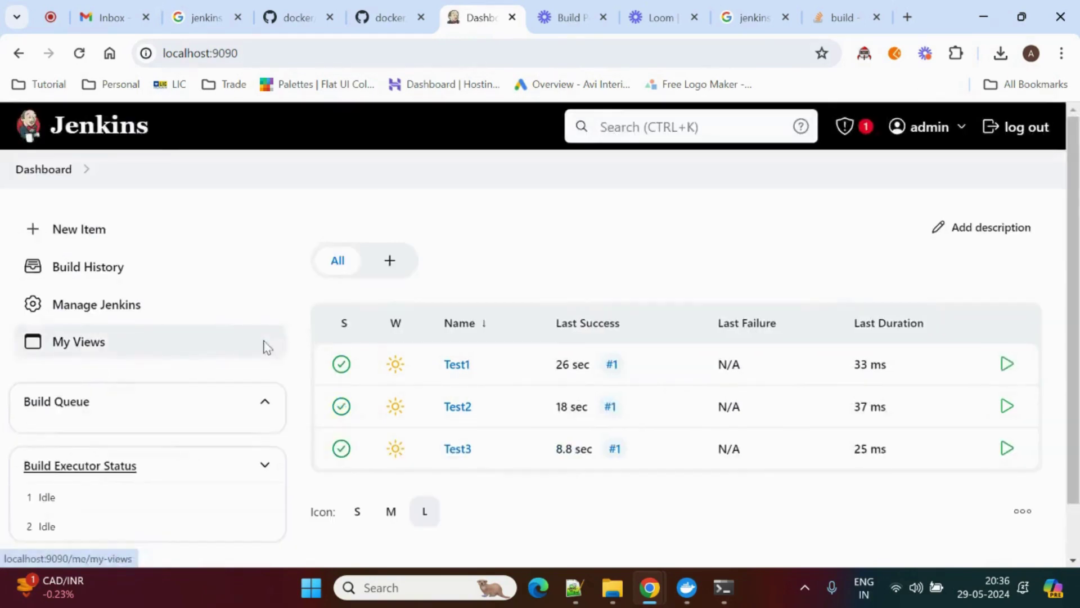
# Step: Open the Test3 job and check its upstream project and build history
pyautogui.click(457, 389)
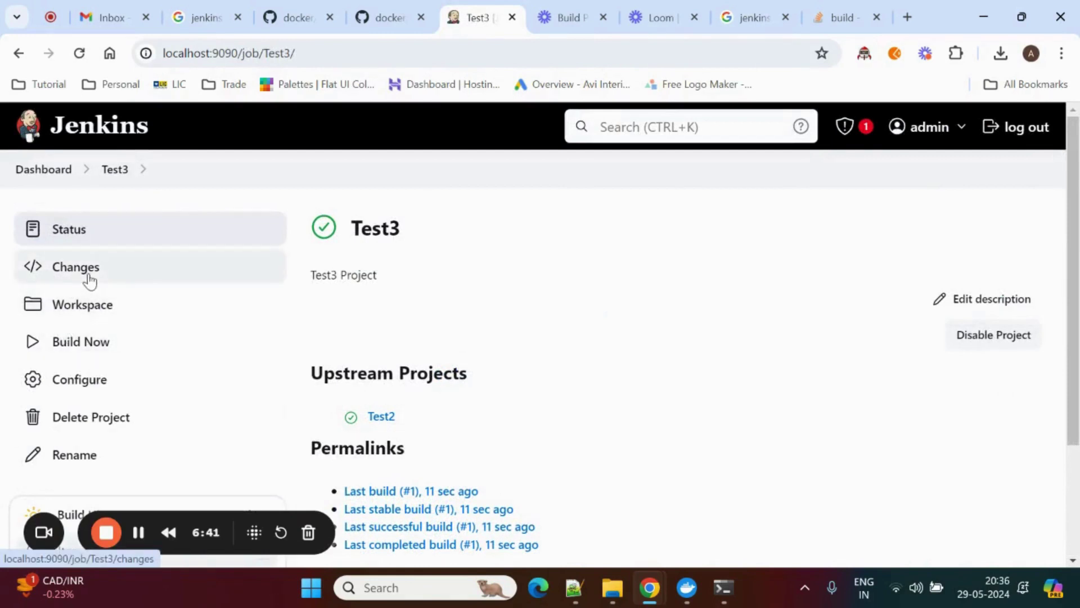
pyautogui.scroll(-3, 273, 378)
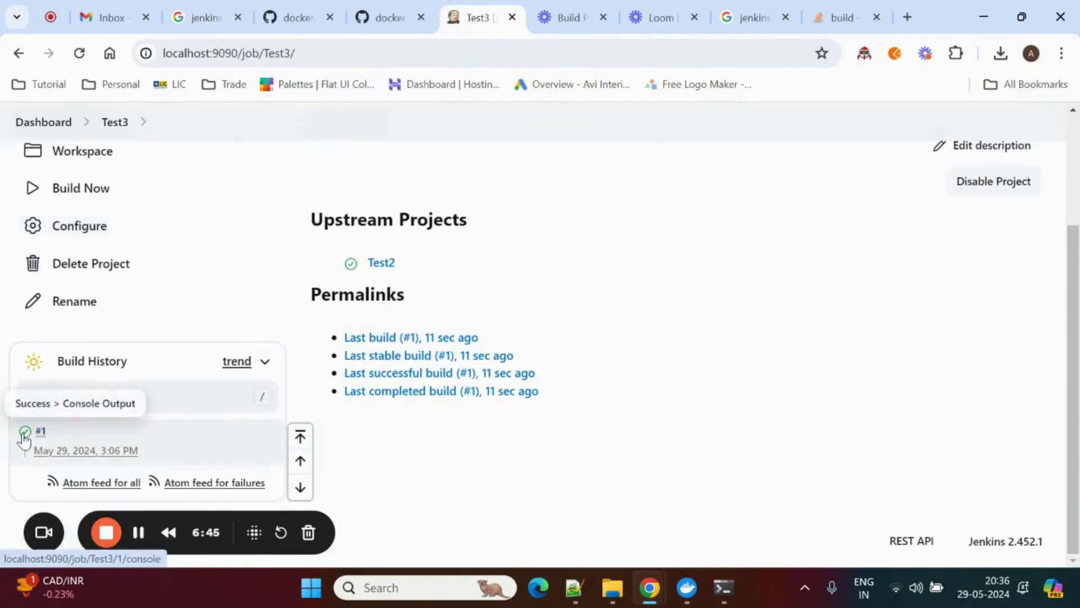
pyautogui.scroll(3, 621, 380)
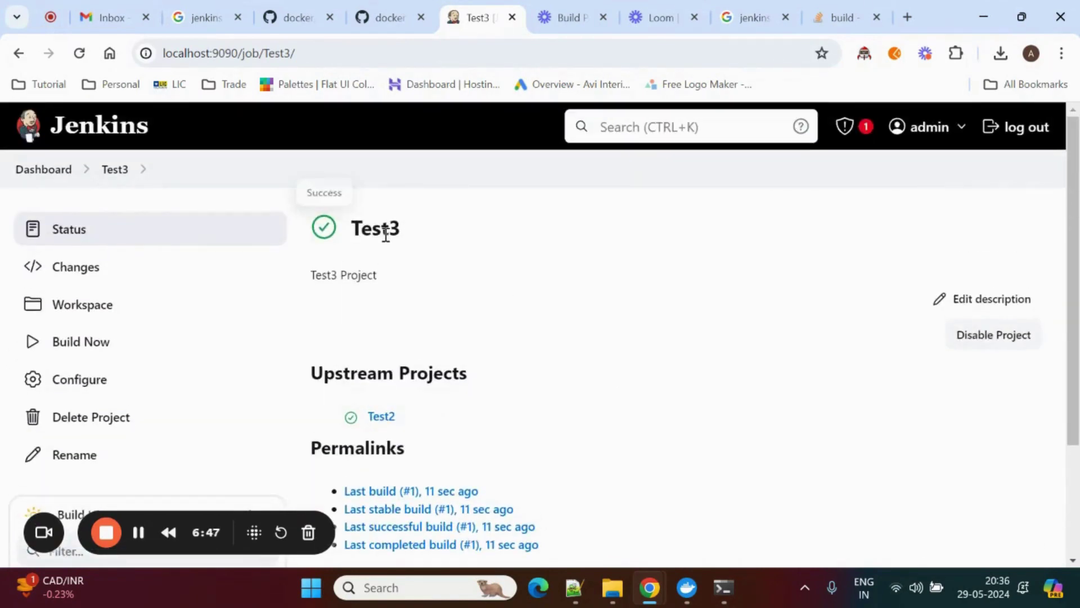
# Step: Open the Test1 job from the dashboard and examine build #1's console output for the echo result and the triggered downstream build
pyautogui.click(27, 169)
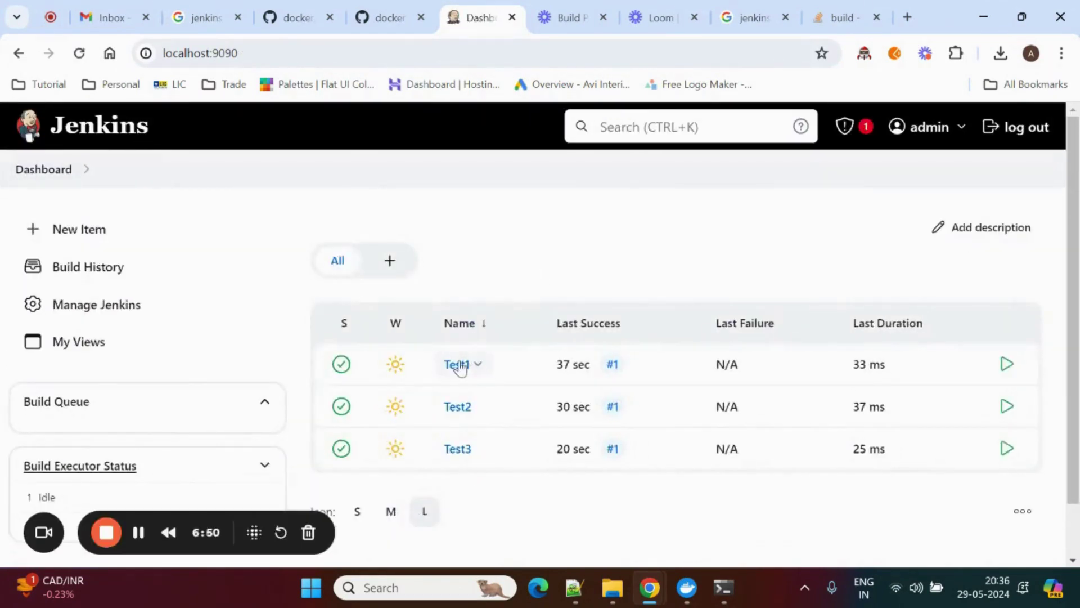
pyautogui.click(456, 364)
pyautogui.scroll(-3, 562, 259)
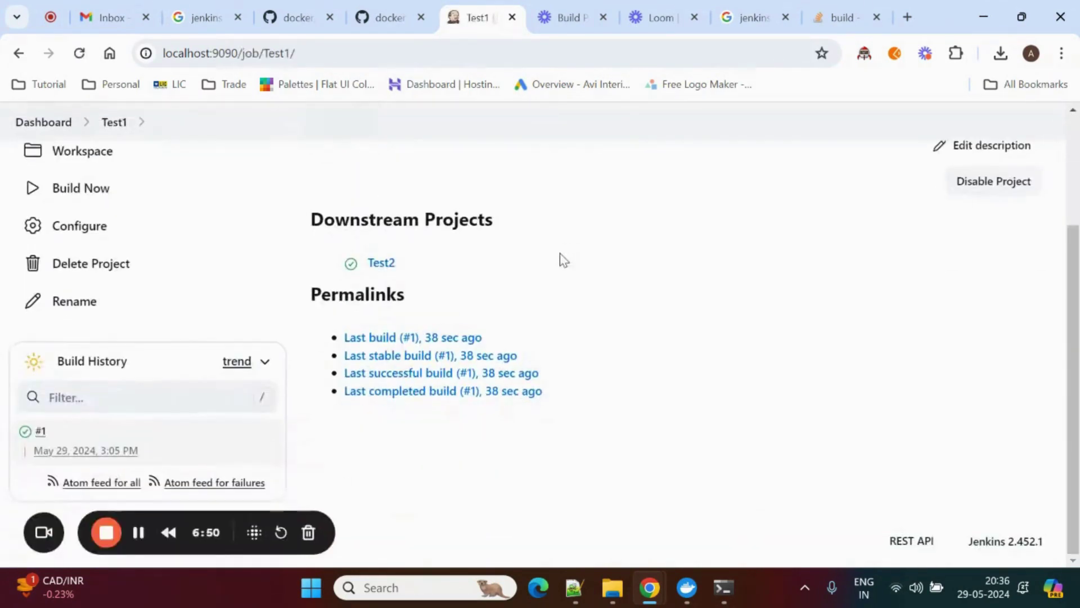
pyautogui.click(39, 432)
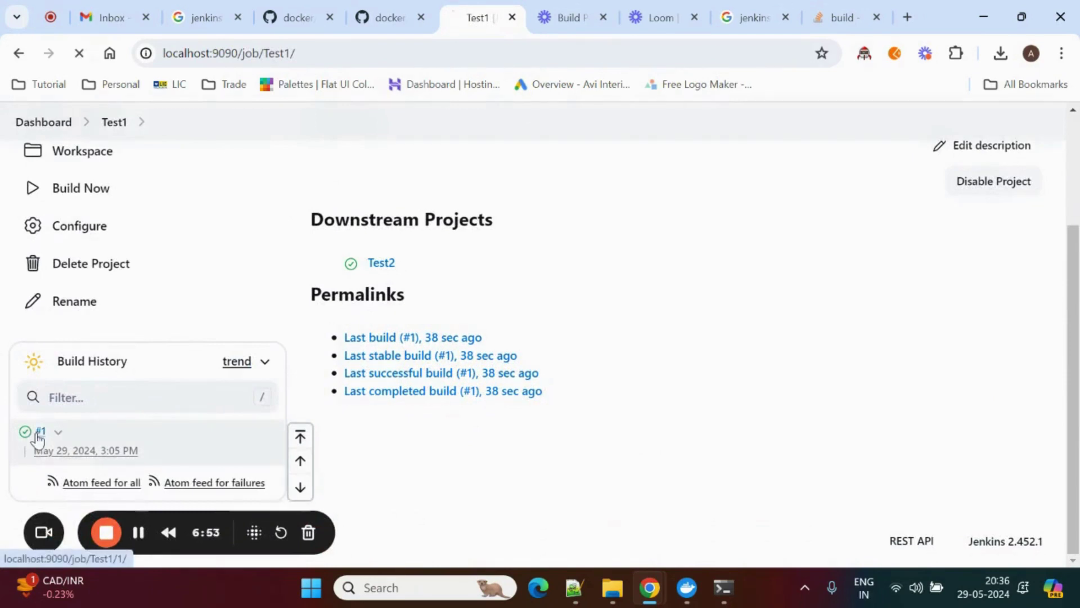
pyautogui.click(253, 293)
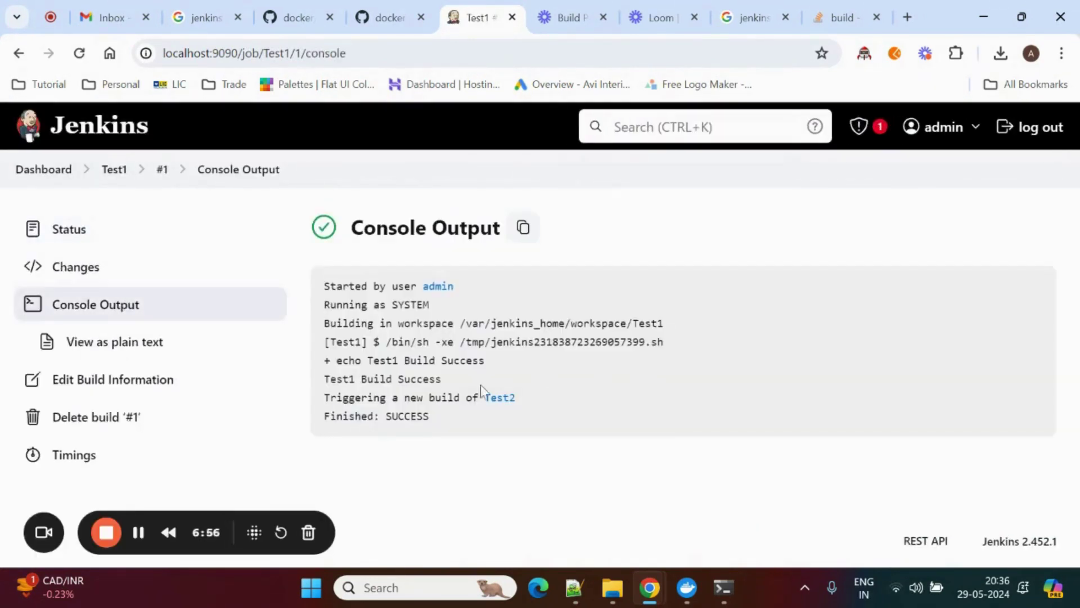
pyautogui.moveTo(329, 378); pyautogui.dragTo(450, 385)
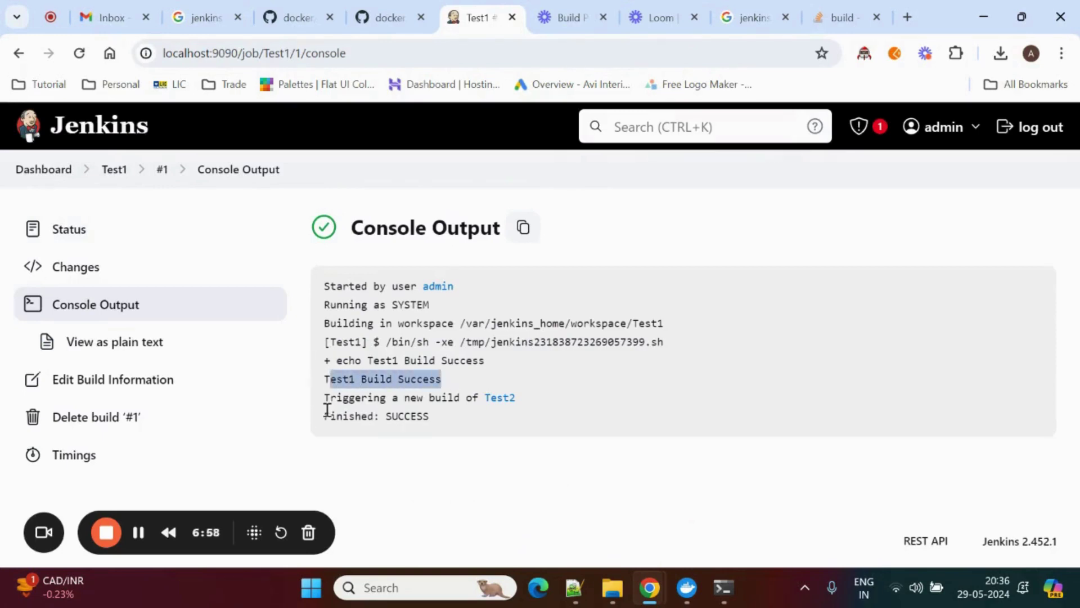
pyautogui.moveTo(327, 402); pyautogui.dragTo(585, 397)
pyautogui.click(585, 397)
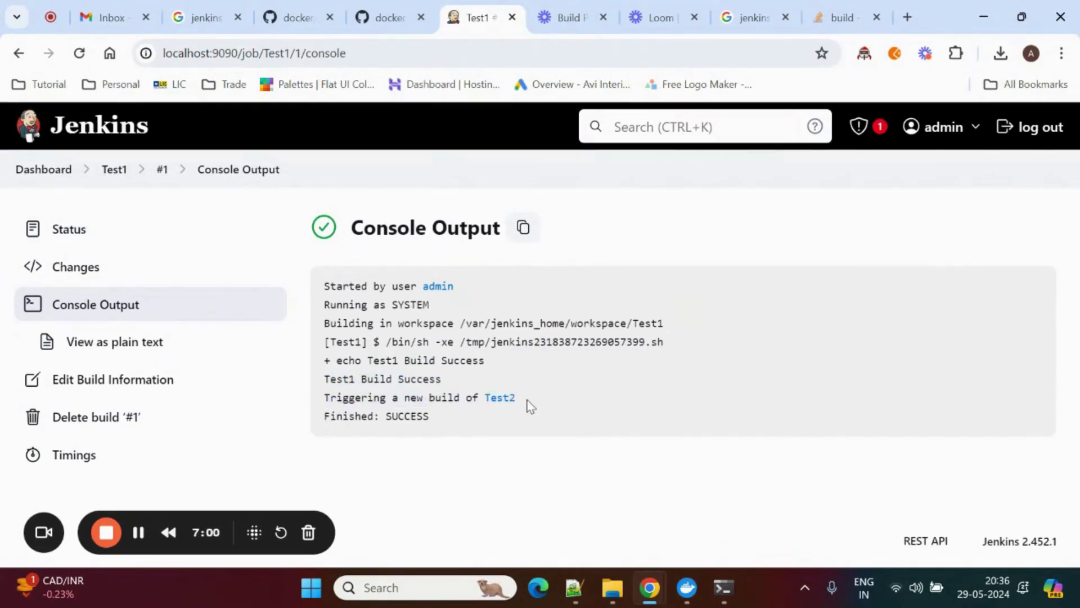
# Step: Follow the console link to the Test2 job and examine build #1's console output for its upstream trigger and downstream build
pyautogui.click(501, 398)
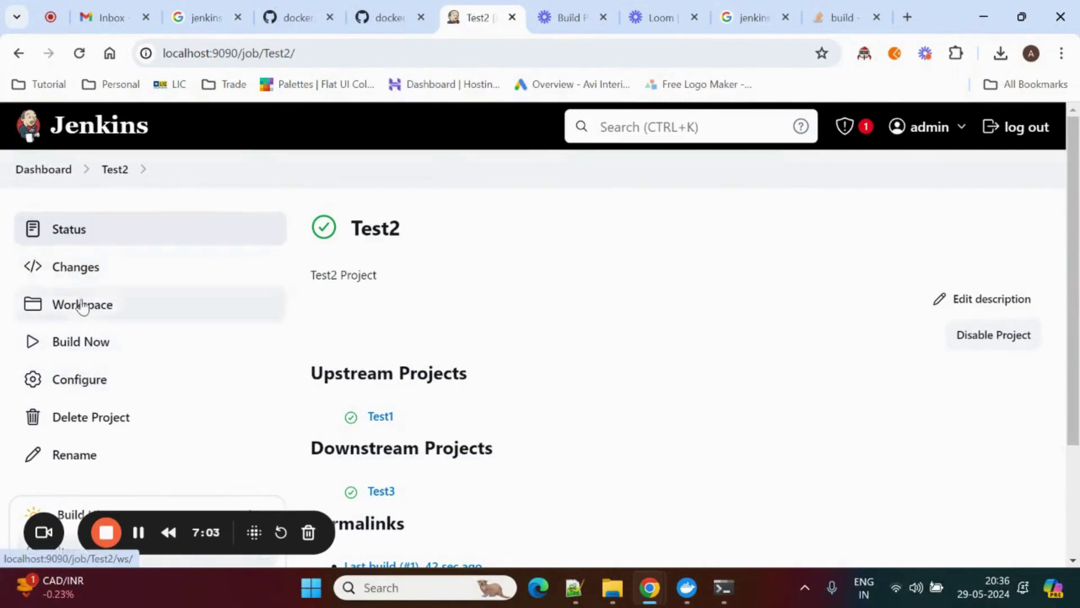
pyautogui.scroll(-3, 79, 305)
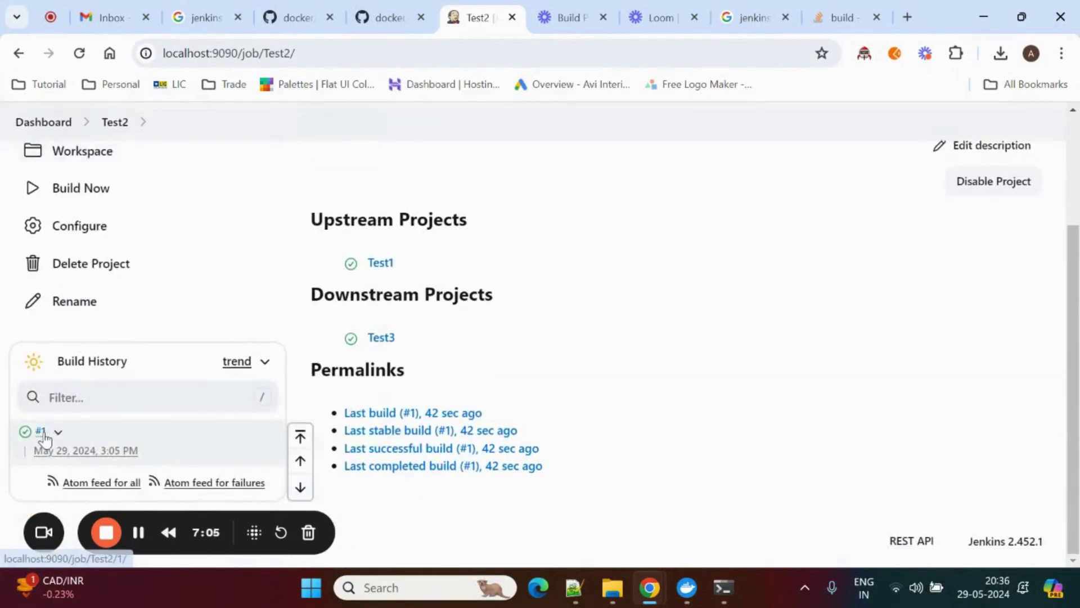
pyautogui.click(58, 431)
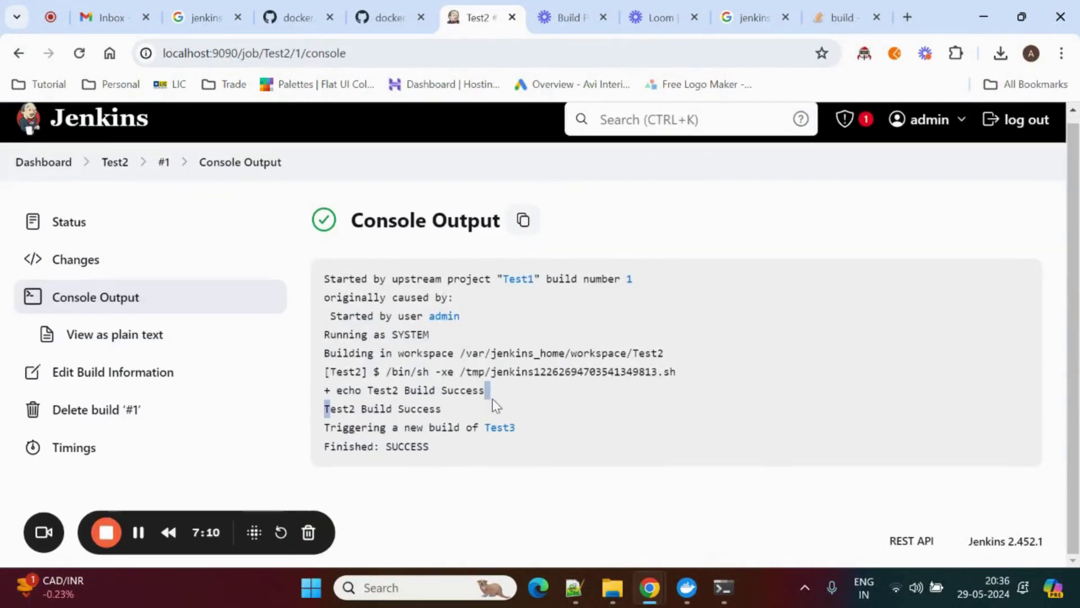
pyautogui.moveTo(350, 427); pyautogui.dragTo(592, 431)
pyautogui.click(595, 433)
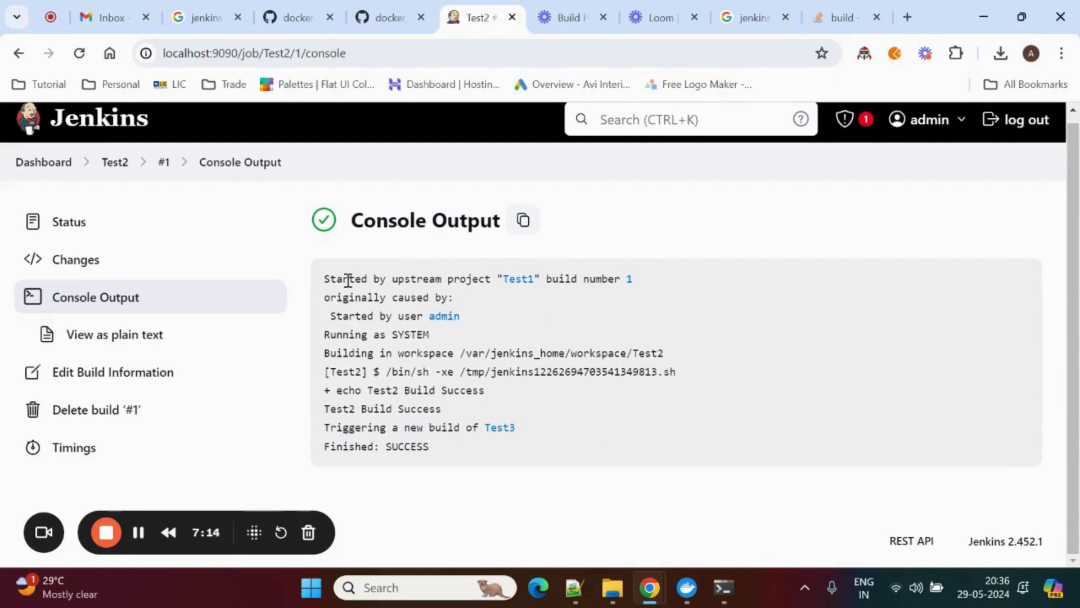
pyautogui.moveTo(348, 279); pyautogui.dragTo(627, 277)
pyautogui.click(559, 321)
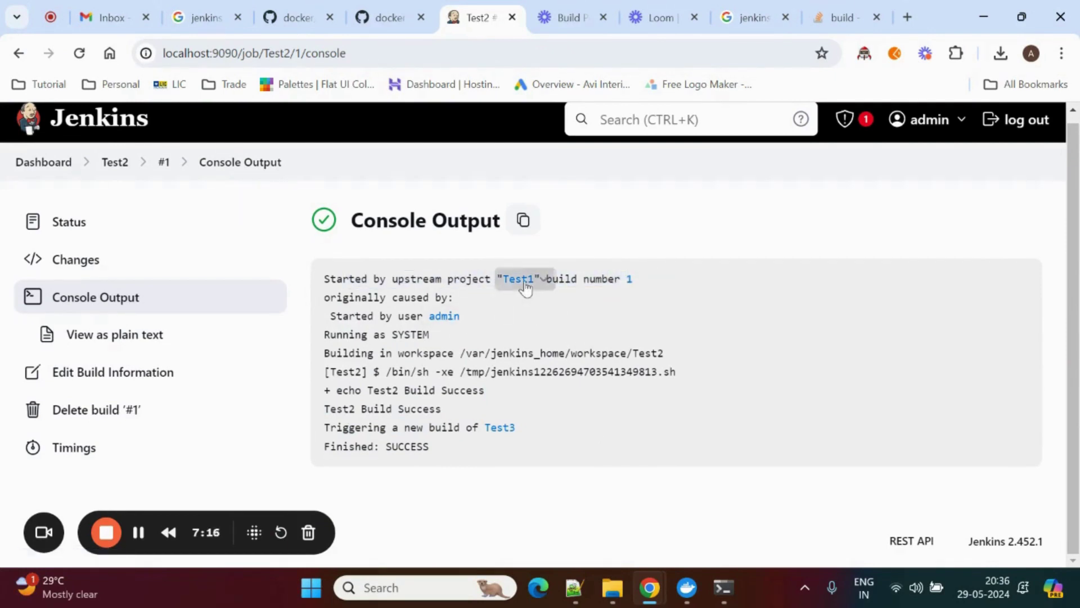
# Step: Follow the console link to Test3, examine build #1's console output for its echo command and upstream triggers, and return to the dashboard
pyautogui.click(499, 427)
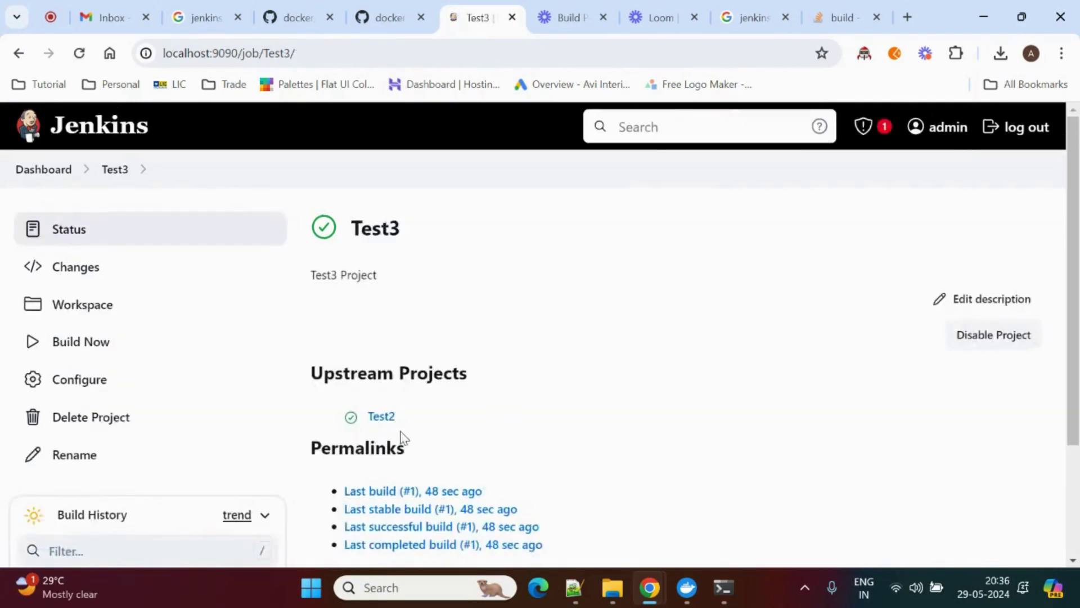
pyautogui.scroll(-3, 9, 382)
pyautogui.click(38, 434)
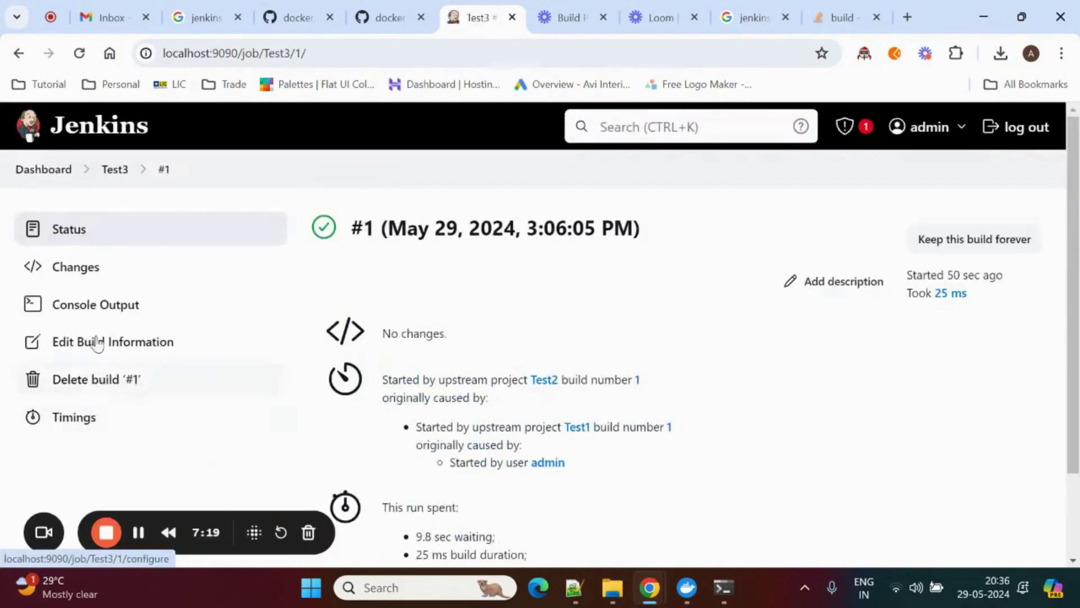
pyautogui.click(86, 309)
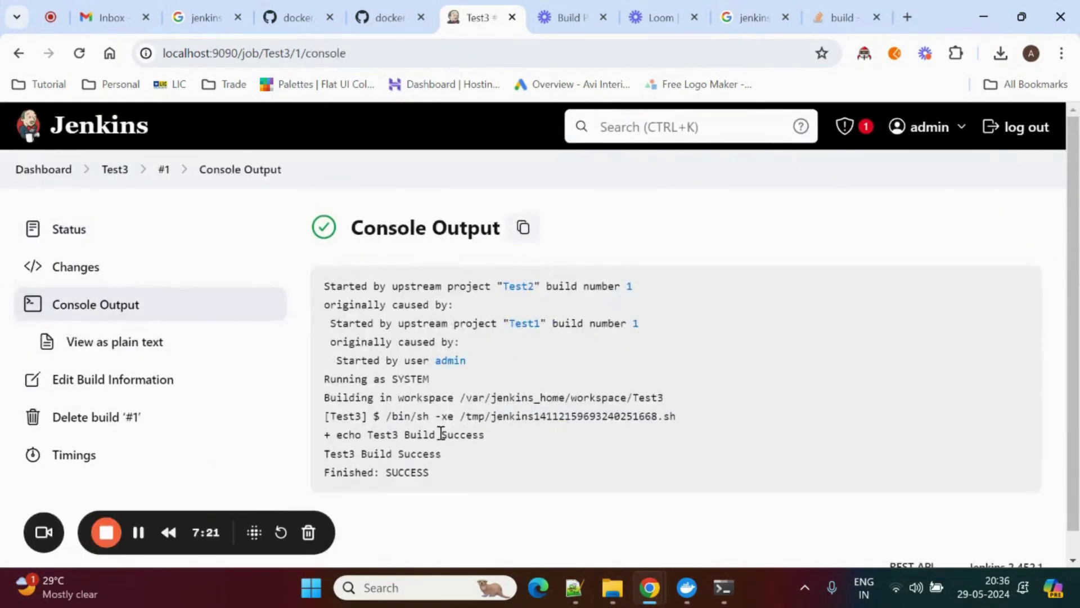
pyautogui.moveTo(338, 438); pyautogui.dragTo(495, 448)
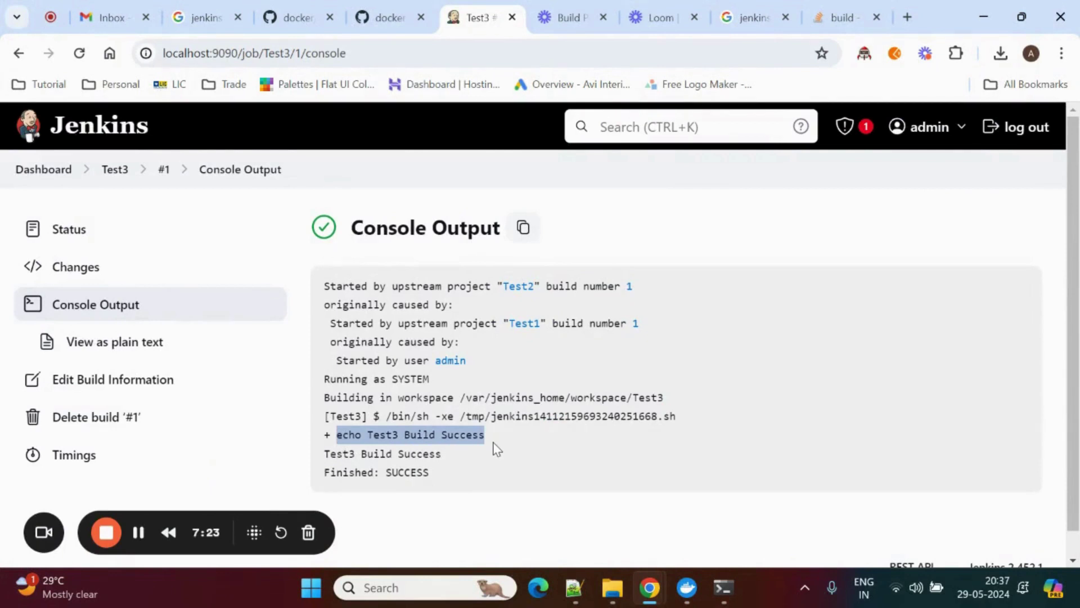
pyautogui.moveTo(360, 286); pyautogui.dragTo(655, 285)
pyautogui.click(657, 287)
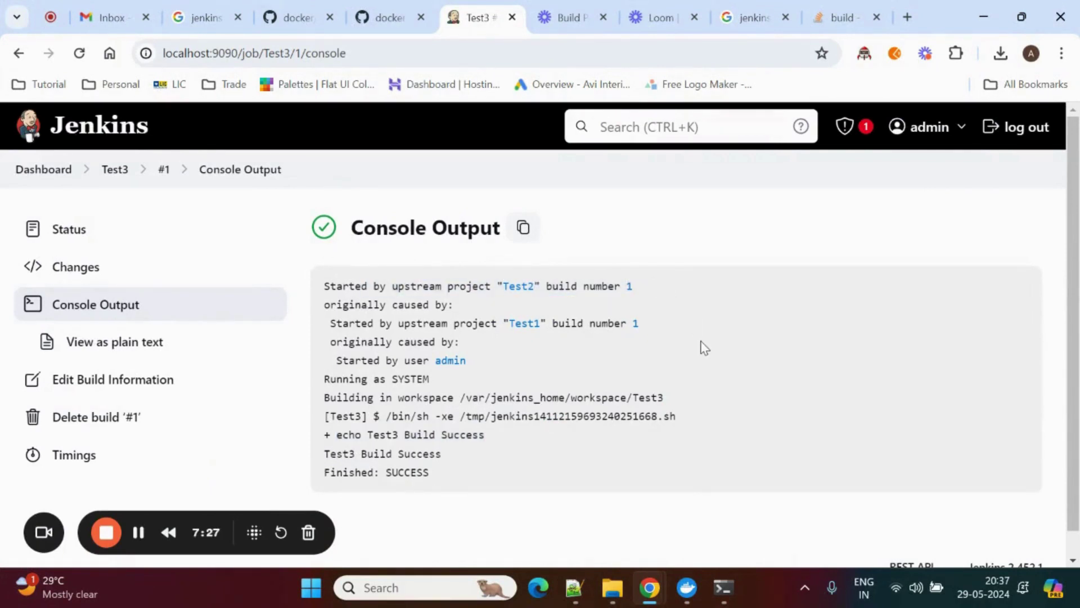
pyautogui.moveTo(423, 328); pyautogui.dragTo(618, 327)
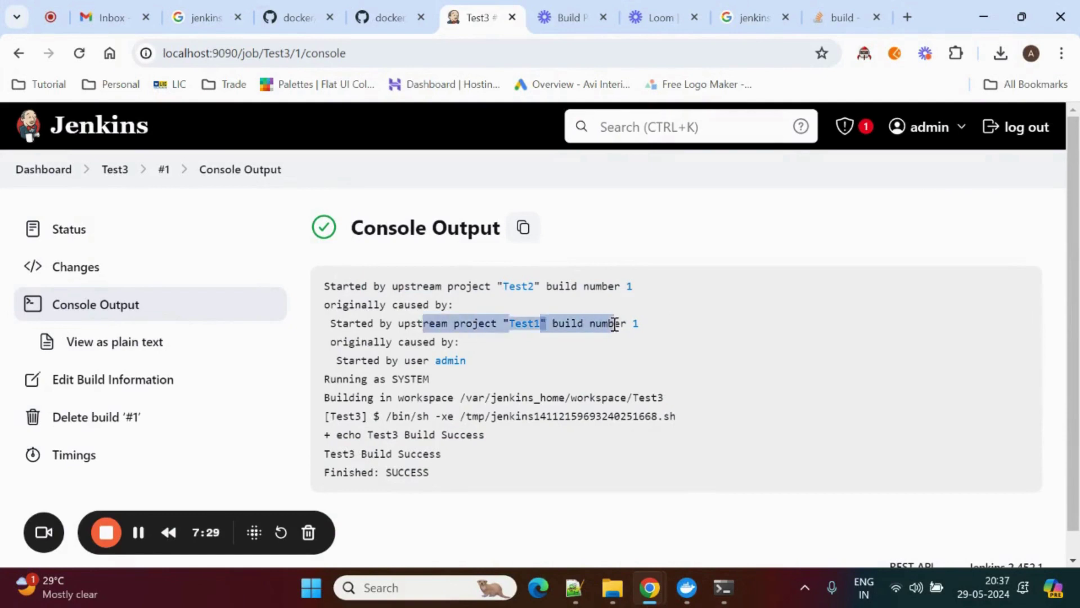
pyautogui.click(707, 318)
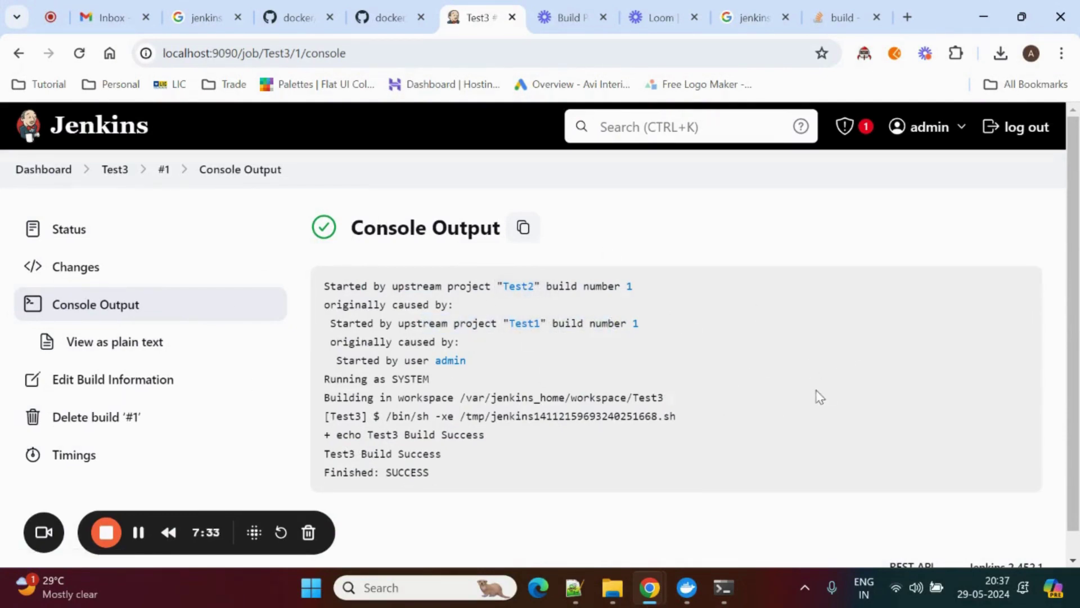
pyautogui.click(19, 171)
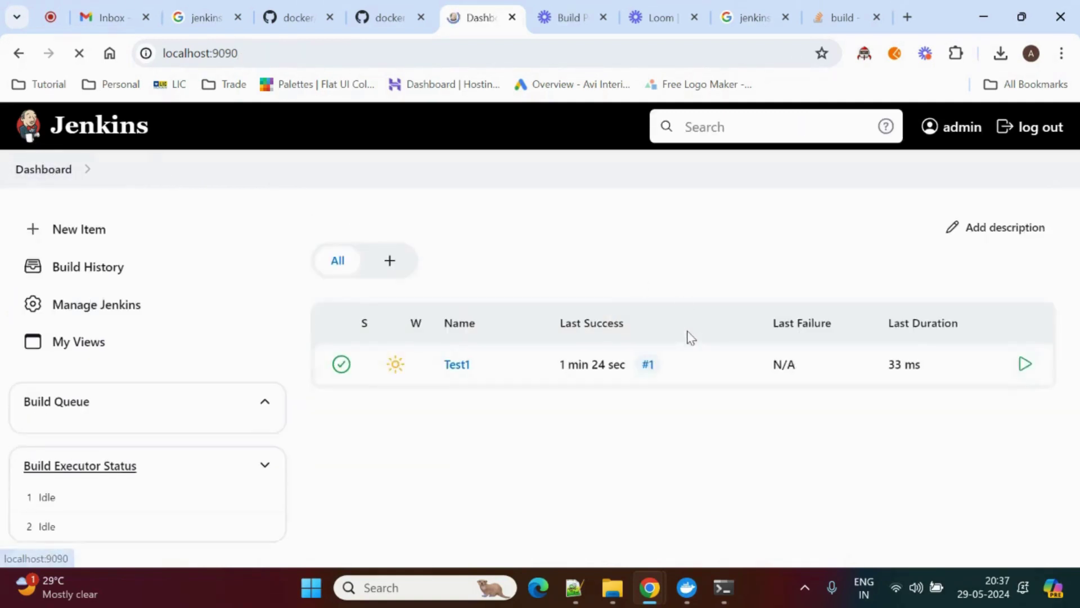